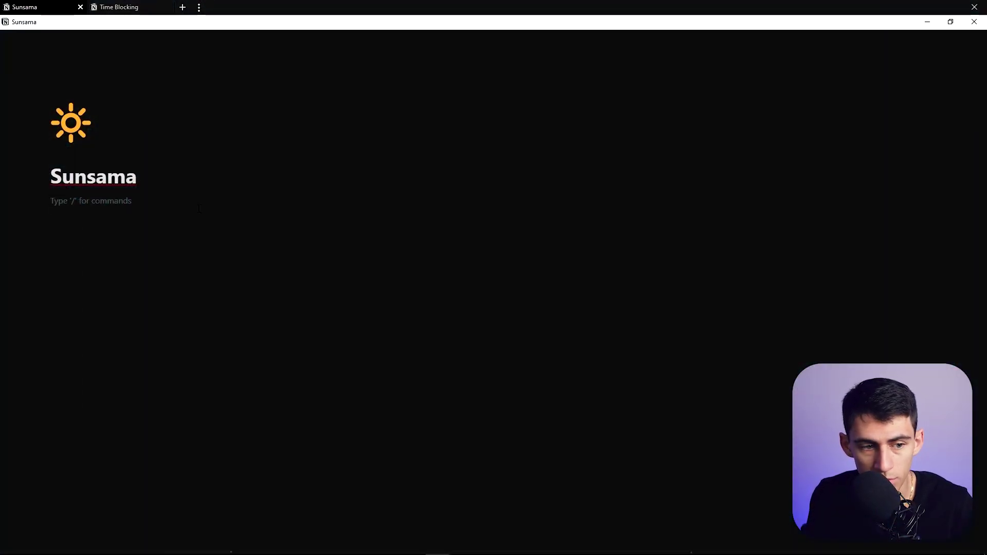
Insert a board view on the Sunsama page with a new database as its data source
{"action": "type", "text": "/board"}
{"action": "key", "text": "Return"}
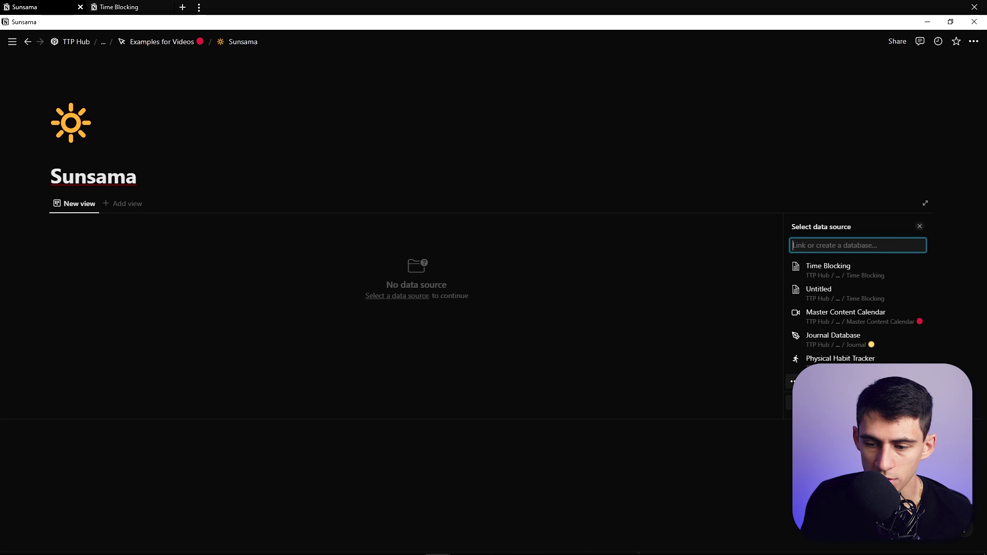
{"action": "left_click", "coordinate": [823, 403]}
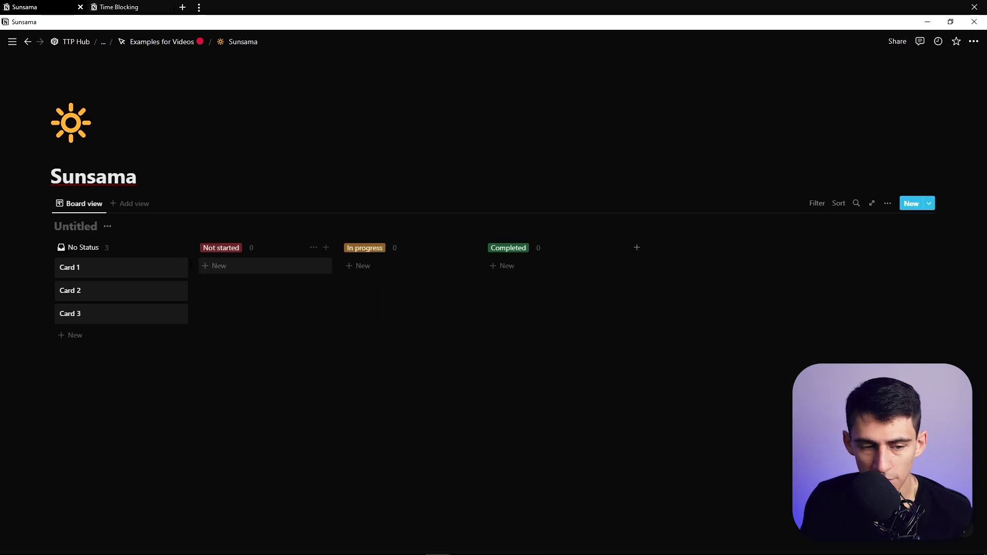
Open Card 1 and rename its Status property to "Day of Week"
{"action": "left_click", "coordinate": [119, 267]}
{"action": "left_click", "coordinate": [331, 168]}
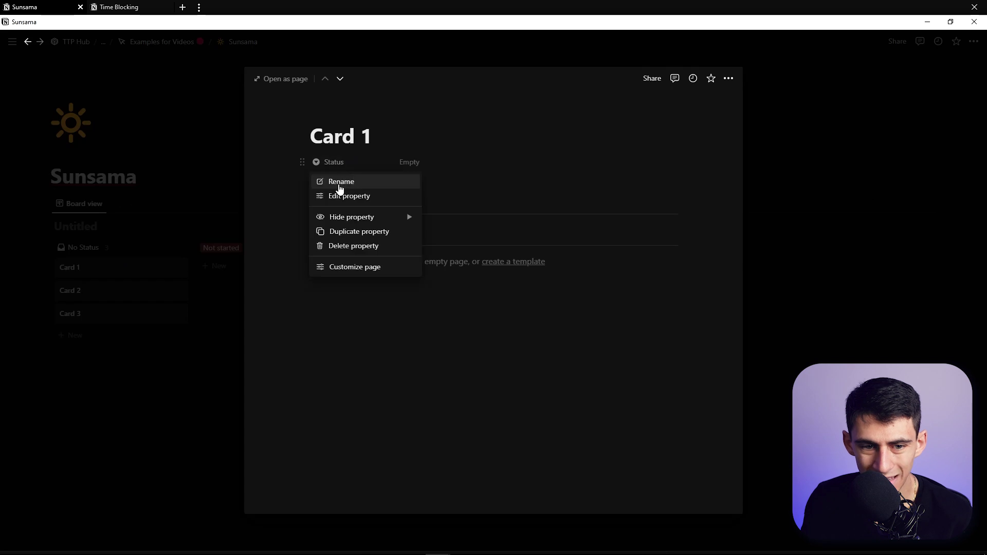
{"action": "left_click", "coordinate": [348, 163]}
{"action": "left_click", "coordinate": [399, 167]}
{"action": "left_click", "coordinate": [360, 163]}
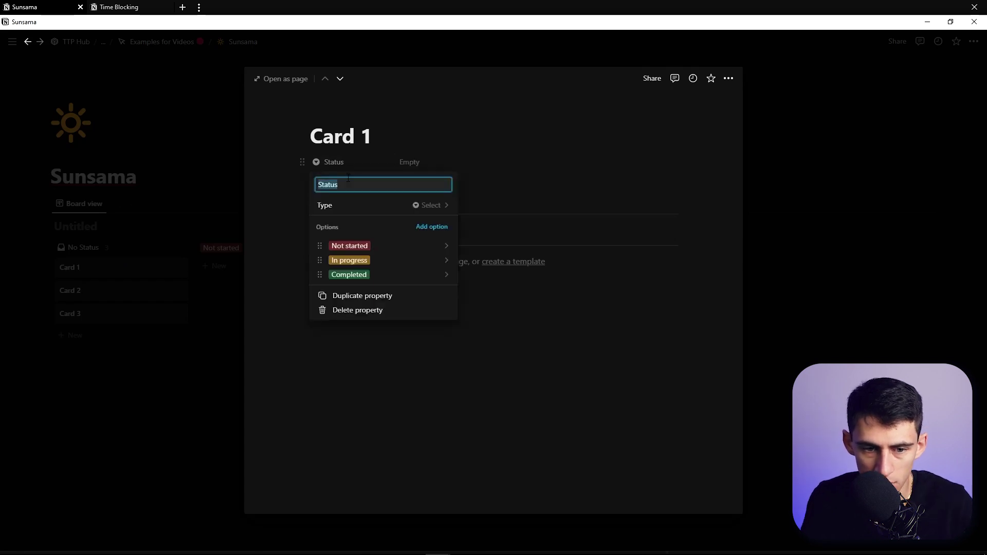
{"action": "type", "text": "Da"}
{"action": "type", "text": "y of Week"}
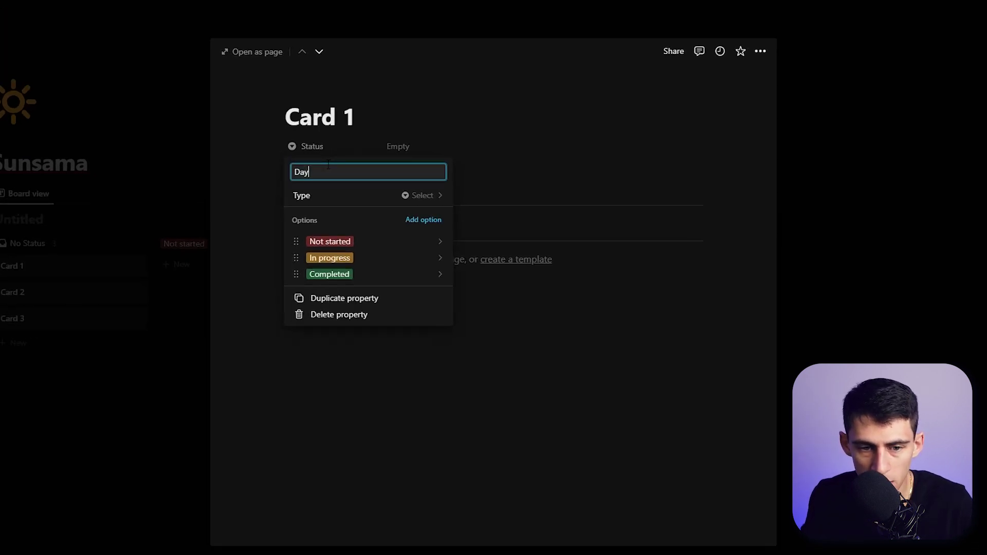
Replace the Day of Week options with Sunday through Saturday in calendar order and leave the card
{"action": "left_click", "coordinate": [440, 242]}
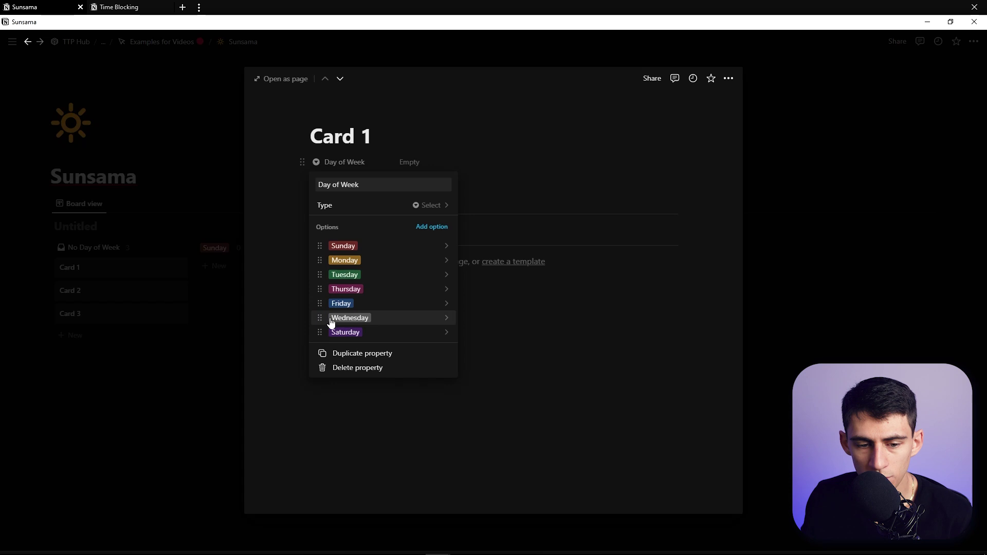
{"action": "left_click_drag", "start_coordinate": [319, 315], "coordinate": [318, 289]}
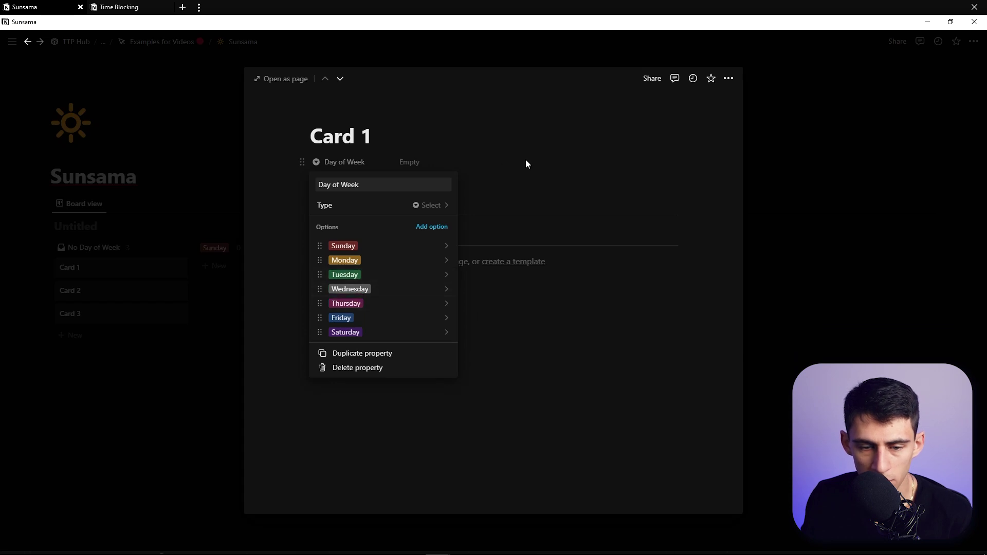
{"action": "left_click", "coordinate": [495, 163]}
{"action": "left_click", "coordinate": [60, 245]}
Hide the board's No Day of Week group and arrange the day columns in order from Sunday to Saturday
{"action": "left_click", "coordinate": [888, 203]}
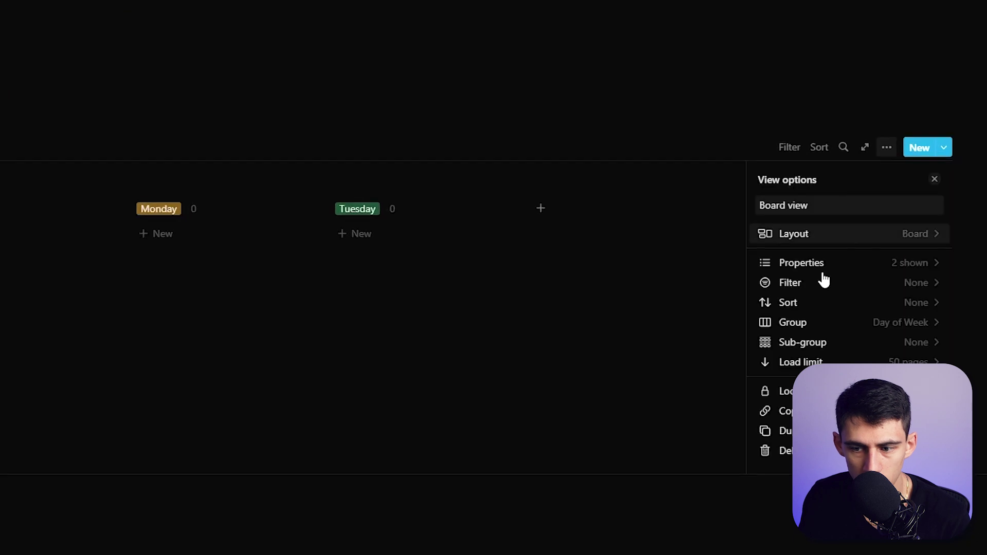
{"action": "left_click", "coordinate": [793, 322]}
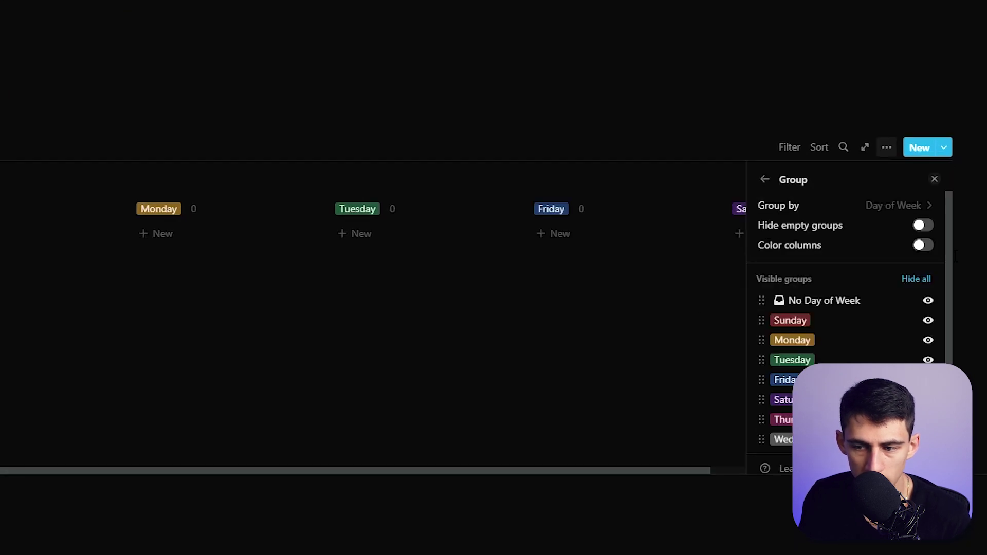
{"action": "left_click", "coordinate": [929, 302]}
{"action": "scroll", "coordinate": [749, 382], "scroll_direction": "down", "scroll_amount": 1}
{"action": "left_click_drag", "start_coordinate": [763, 382], "coordinate": [763, 320]}
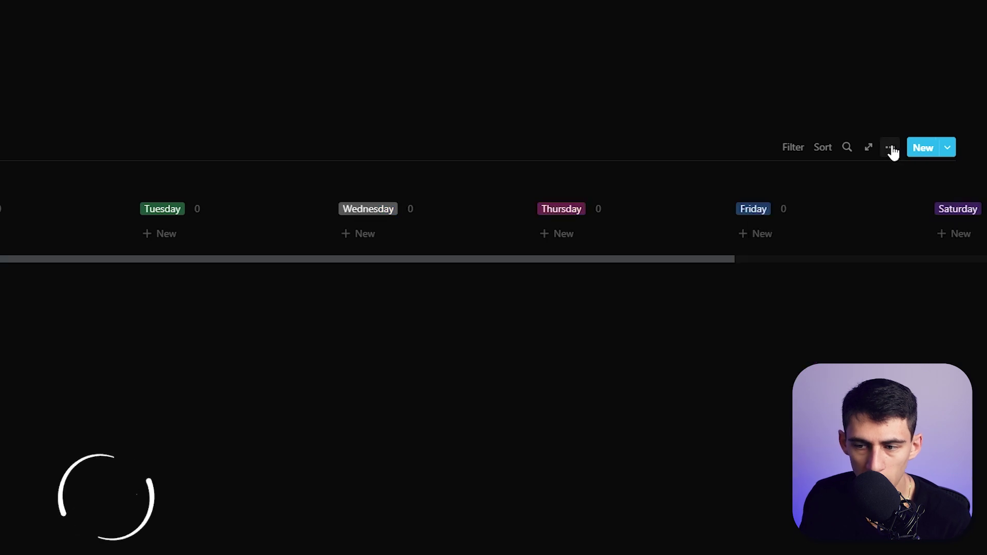
{"action": "left_click", "coordinate": [887, 148]}
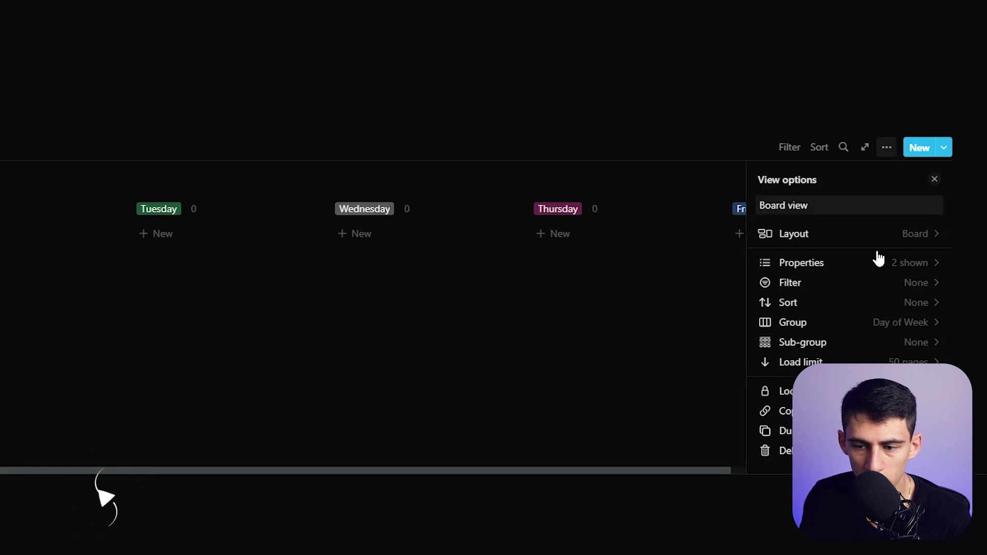
{"action": "left_click", "coordinate": [855, 323]}
{"action": "scroll", "coordinate": [855, 323], "scroll_direction": "down", "scroll_amount": 1}
{"action": "left_click", "coordinate": [934, 178]}
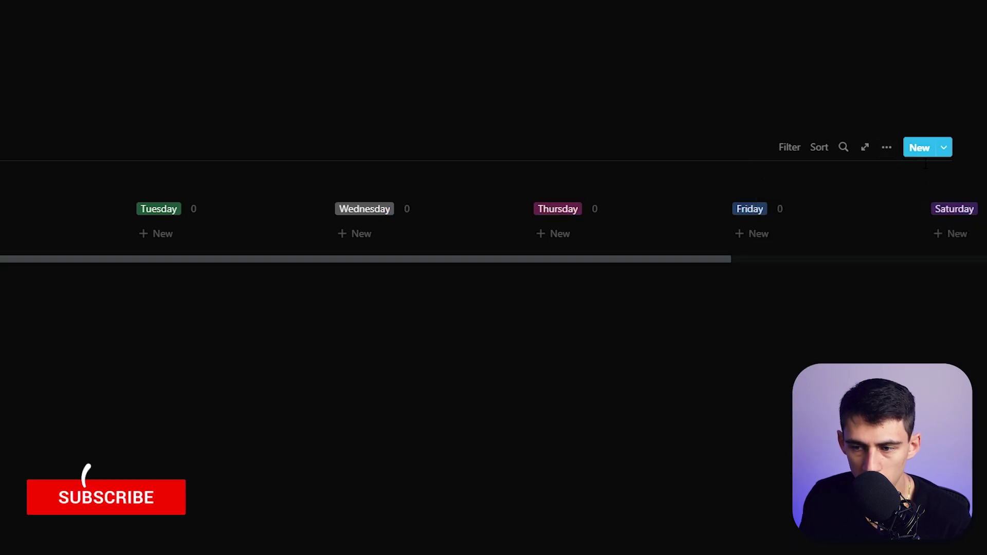
Open the layout settings of the board view
{"action": "left_click", "coordinate": [887, 148]}
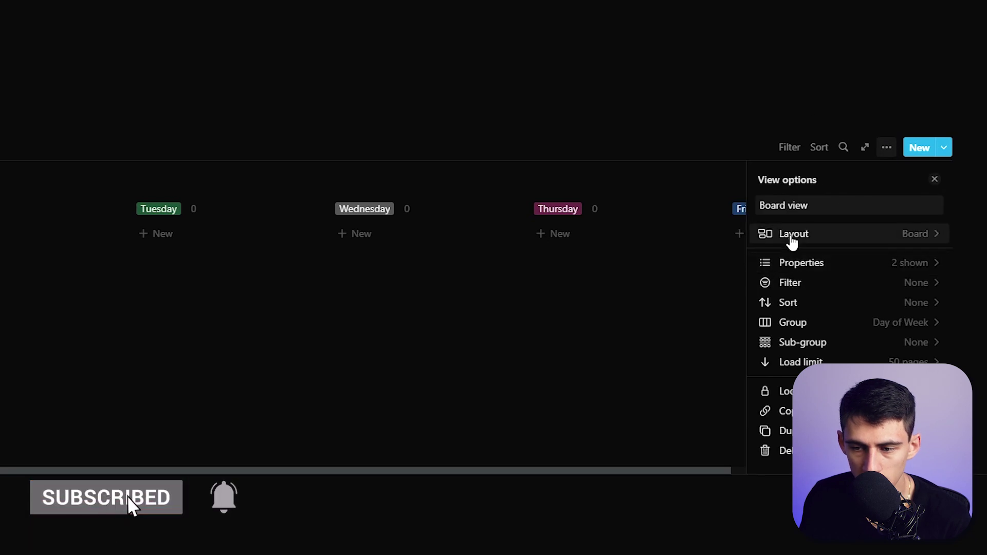
{"action": "left_click", "coordinate": [792, 238]}
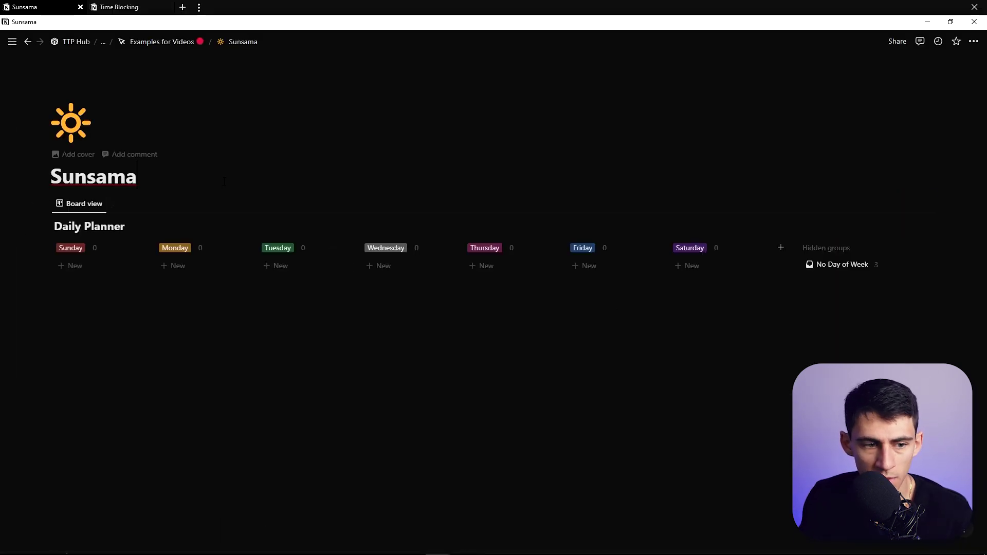
Add an empty text block below the Daily Planner board and enter the placeholder lines "faffjlkjf" and "dfasfsfa"
{"action": "key", "text": "Return"}
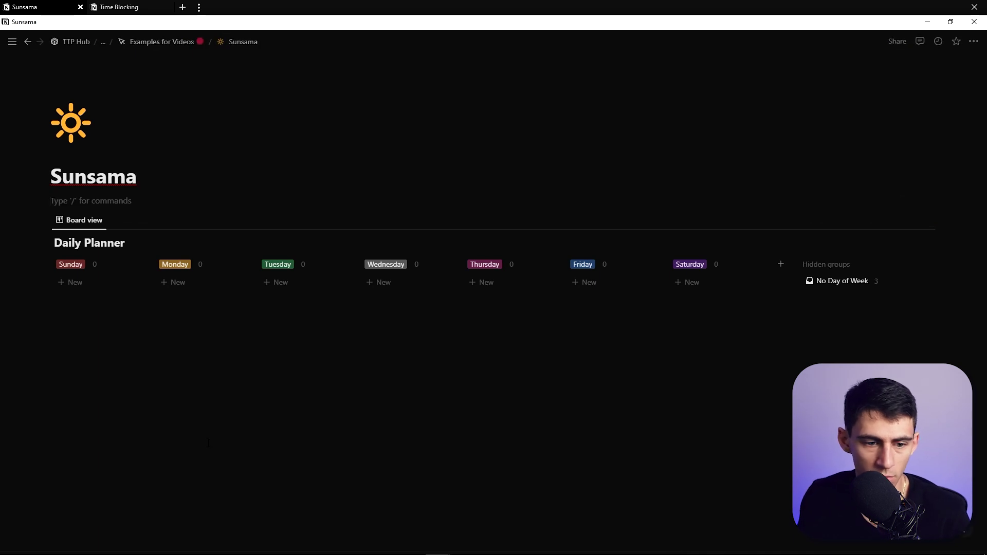
{"action": "left_click_drag", "start_coordinate": [42, 200], "coordinate": [77, 310]}
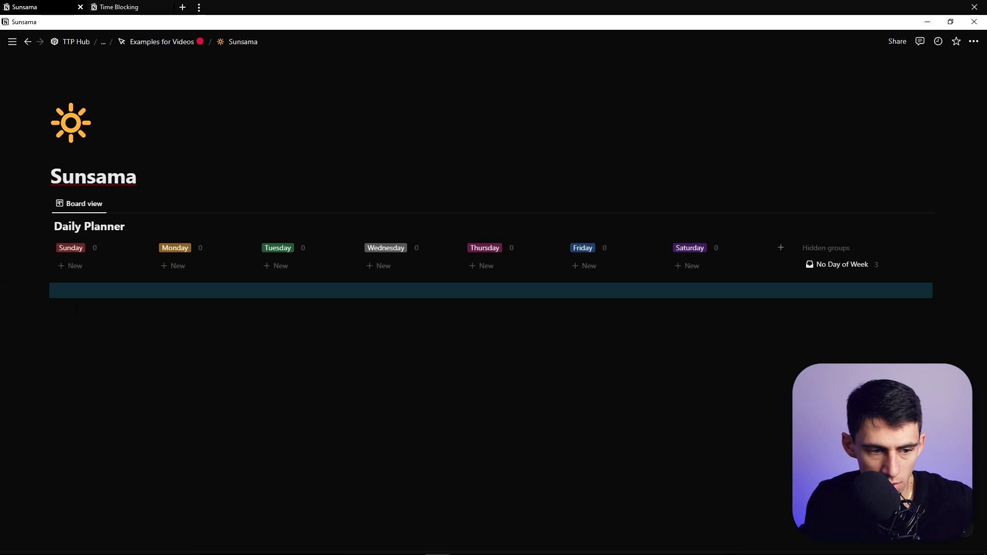
{"action": "left_click", "coordinate": [77, 296]}
{"action": "type", "text": "faffjlkjf"}
{"action": "key", "text": "Return"}
{"action": "type", "text": "d"}
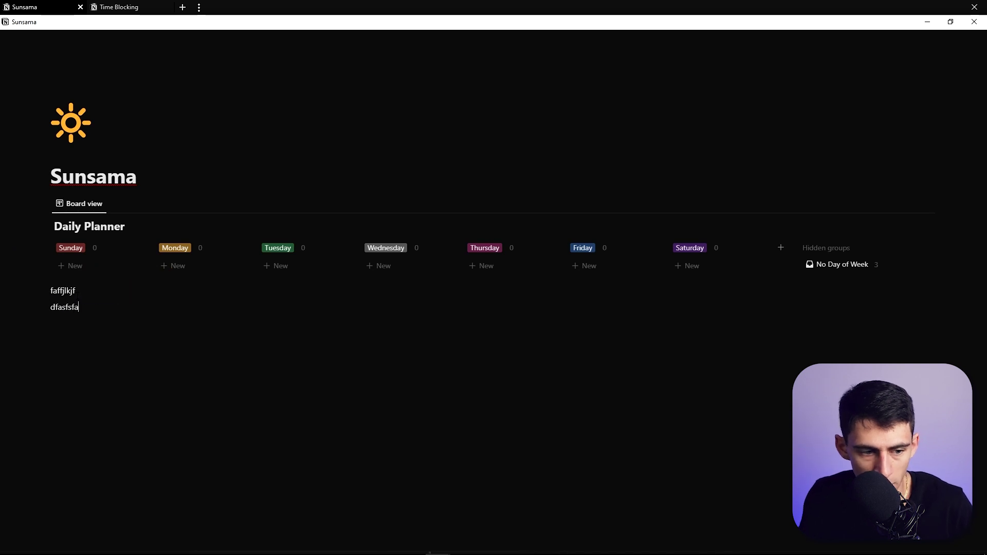
{"action": "type", "text": "fasfsfa"}
Put the "dfasfsfa" line in a narrow column beside "faffjlkjf" and move the Daily Planner board into the wider column
{"action": "left_click_drag", "start_coordinate": [44, 309], "coordinate": [34, 297]}
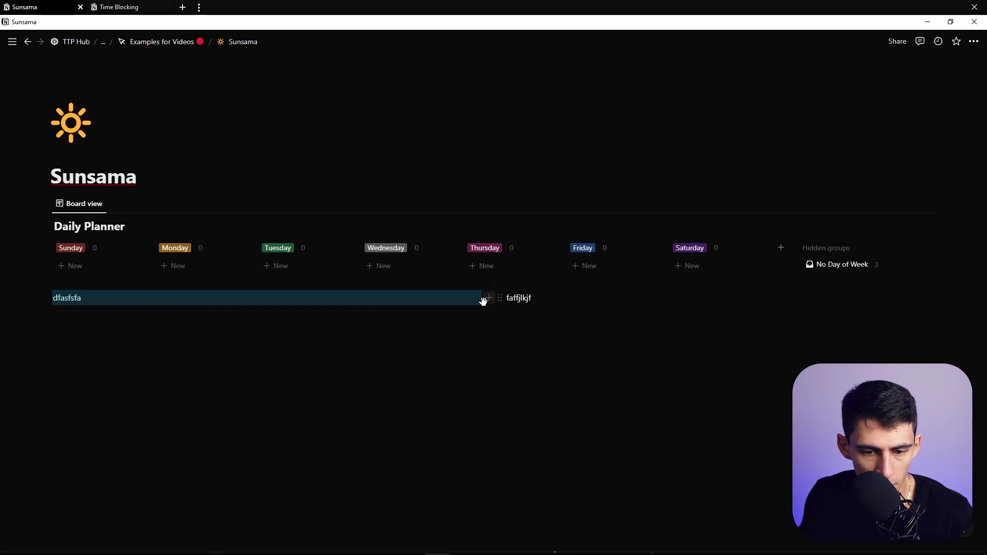
{"action": "left_click_drag", "start_coordinate": [492, 309], "coordinate": [117, 301]}
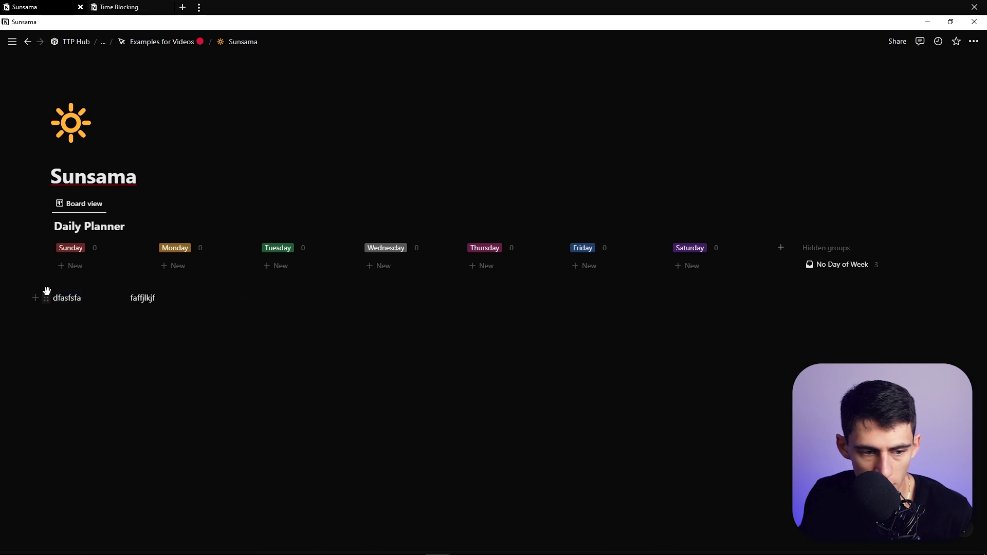
{"action": "left_click_drag", "start_coordinate": [48, 203], "coordinate": [149, 296]}
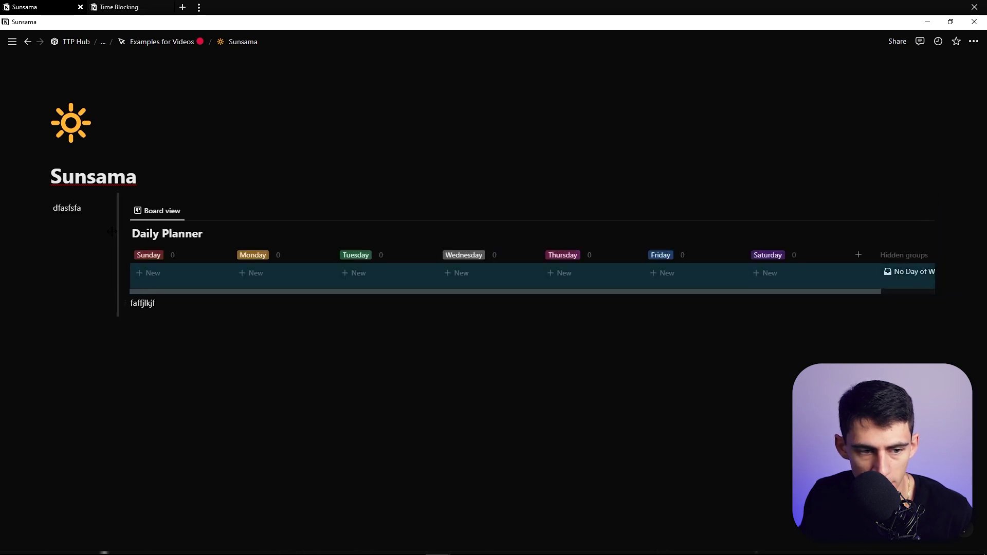
{"action": "left_click_drag", "start_coordinate": [118, 247], "coordinate": [96, 225]}
Clear the placeholder text from the narrow column beside the board
{"action": "left_click", "coordinate": [193, 319]}
{"action": "key", "text": "ctrl+a"}
{"action": "key", "text": "BackSpace"}
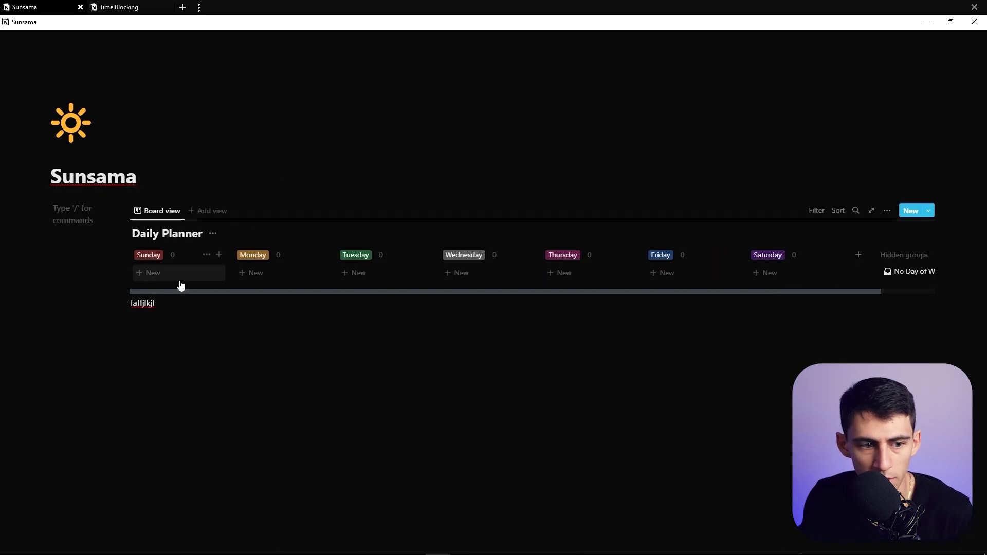
Create a card under Sunday and add a multi-select property named "Channel" directly below Day of Week
{"action": "left_click", "coordinate": [172, 278]}
{"action": "left_click", "coordinate": [179, 282]}
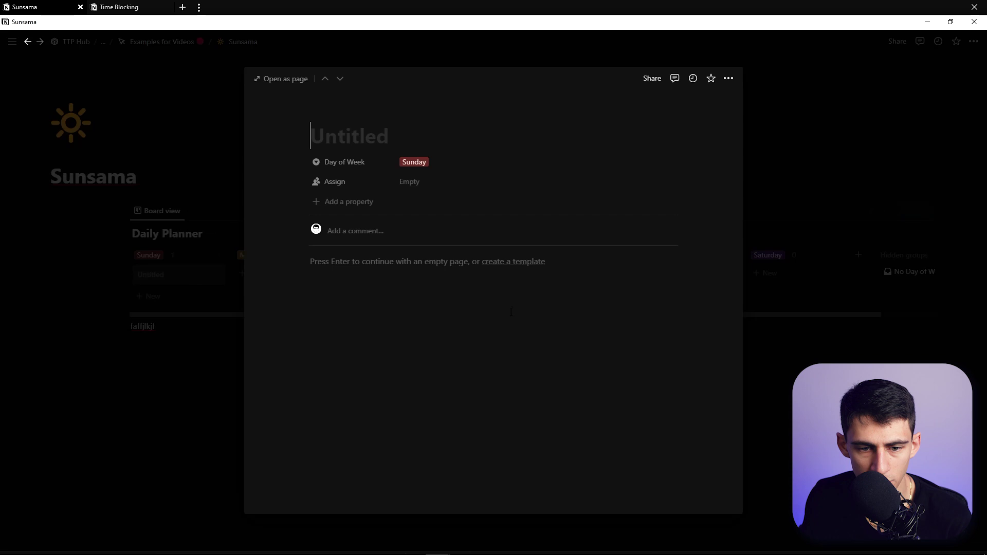
{"action": "left_click", "coordinate": [342, 202]}
{"action": "left_click", "coordinate": [403, 251]}
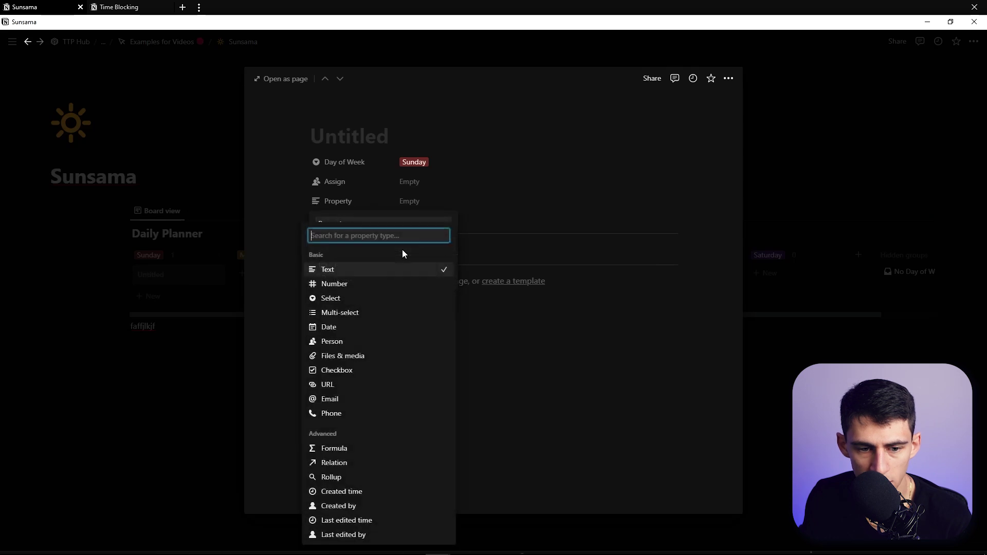
{"action": "left_click", "coordinate": [345, 309]}
{"action": "left_click", "coordinate": [339, 188]}
{"action": "type", "text": "Channel"}
{"action": "key", "text": "Return"}
Check the channel list in Sunsama, create the Channel options Rise Productive, Work and Life on the Sunday card, and return to the board
{"action": "left_click", "coordinate": [473, 183]}
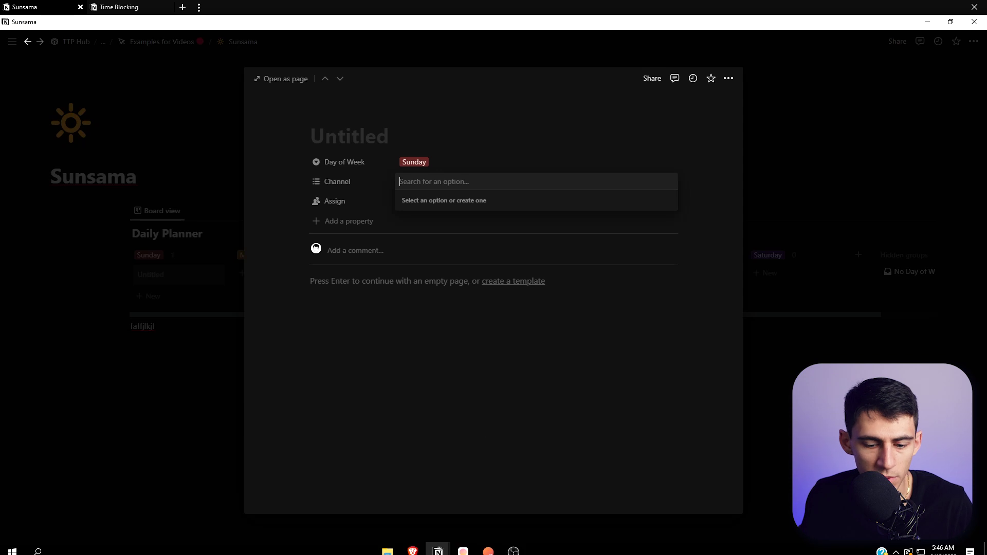
{"action": "left_click", "coordinate": [490, 546]}
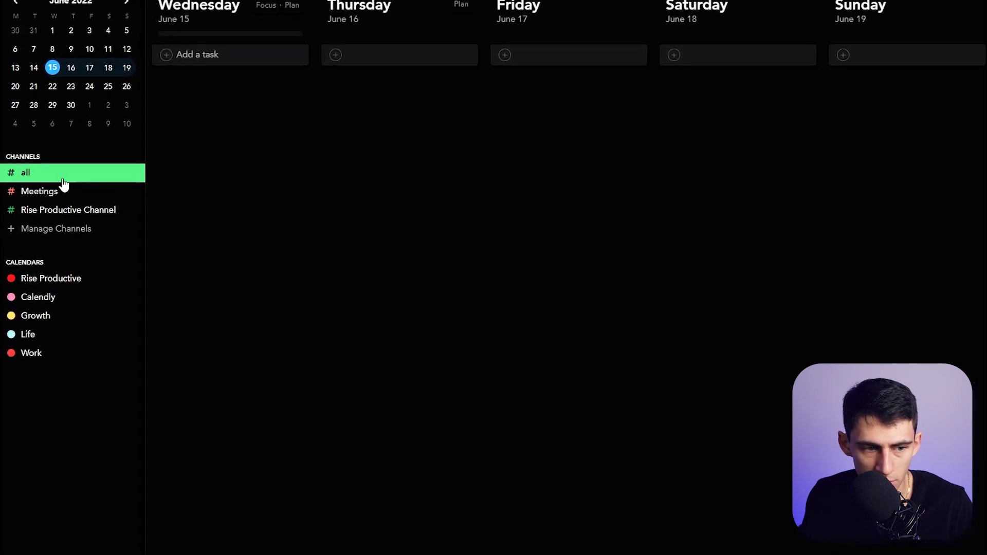
{"action": "key", "text": "alt+Tab"}
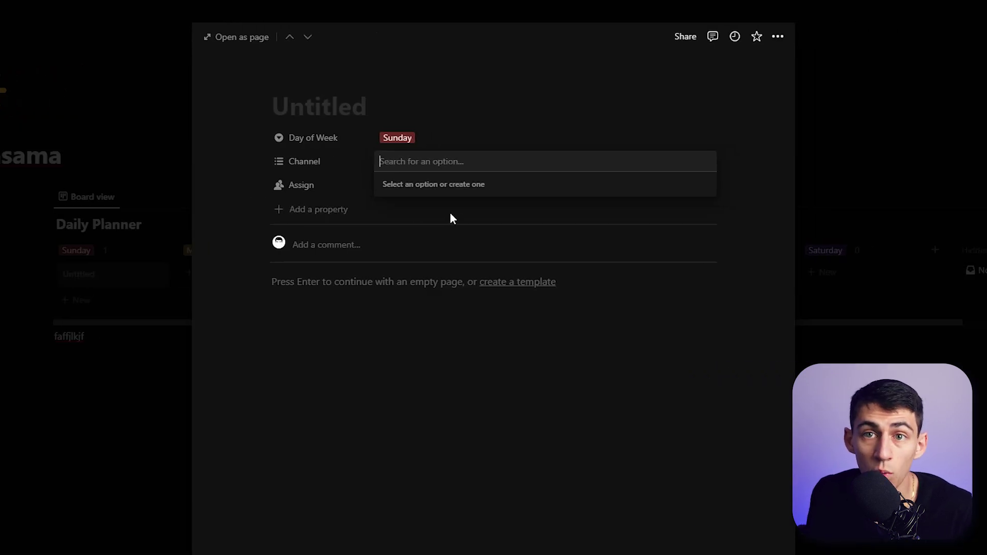
{"action": "type", "text": "Rise Productive"}
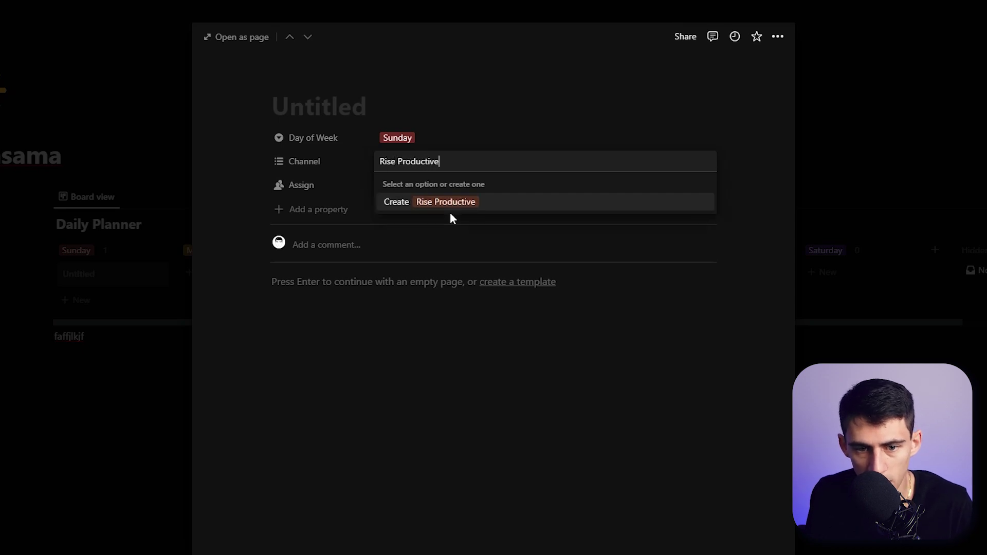
{"action": "key", "text": "Return"}
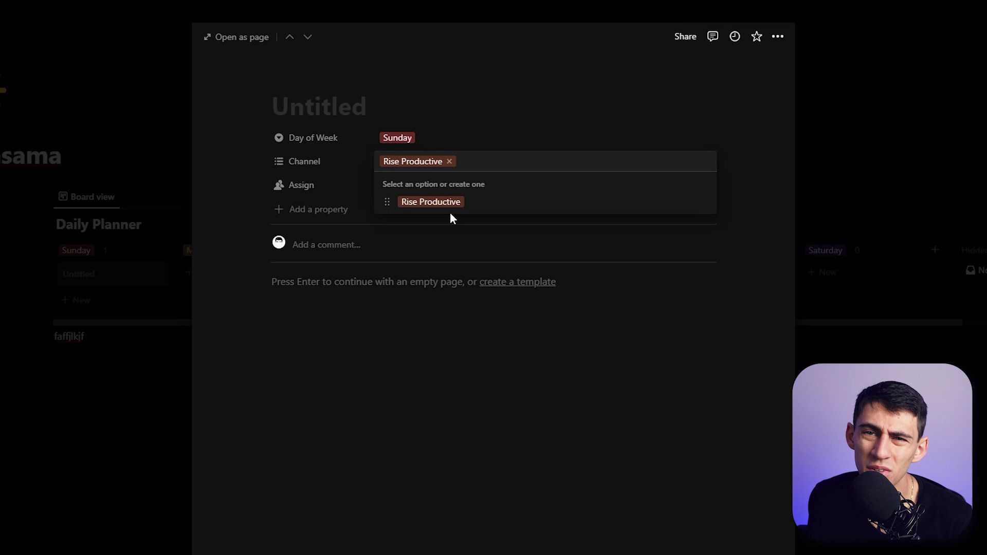
{"action": "type", "text": "Work"}
{"action": "key", "text": "Return"}
{"action": "type", "text": "Life"}
{"action": "key", "text": "Return"}
{"action": "key", "text": "Escape"}
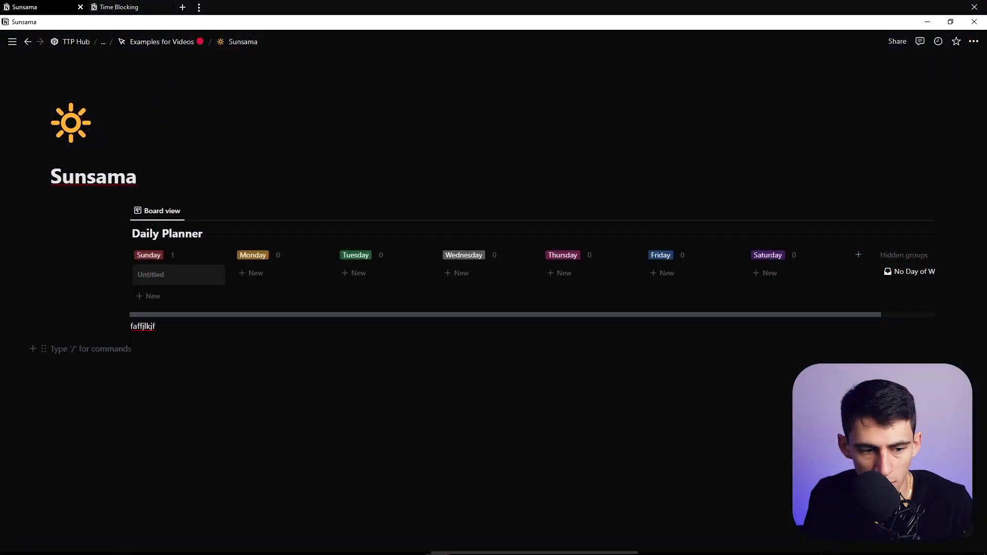
Create an empty subpage titled "The Backend" below the board
{"action": "type", "text": "/p"}
{"action": "key", "text": "Return"}
{"action": "type", "text": "The B"}
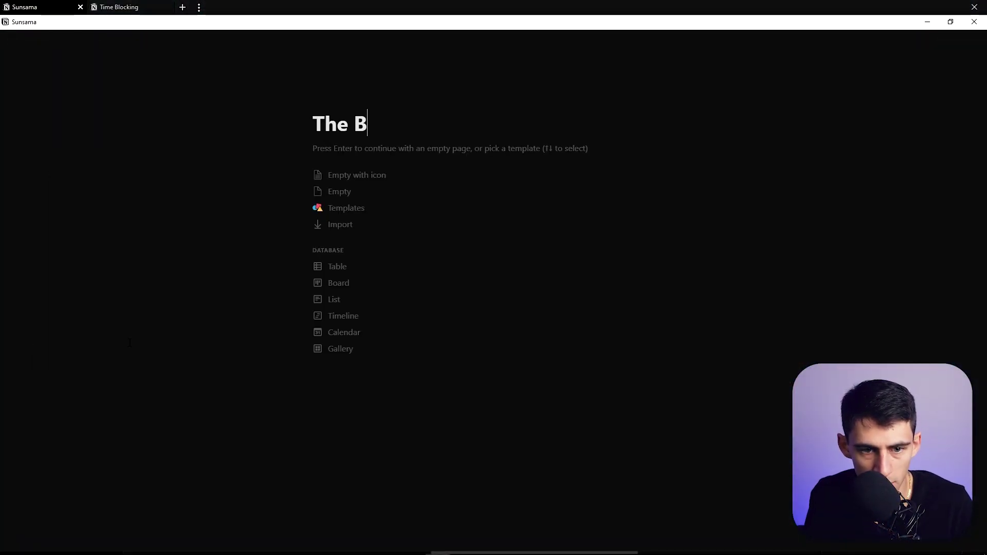
{"action": "type", "text": "ackend"}
{"action": "key", "text": "Return"}
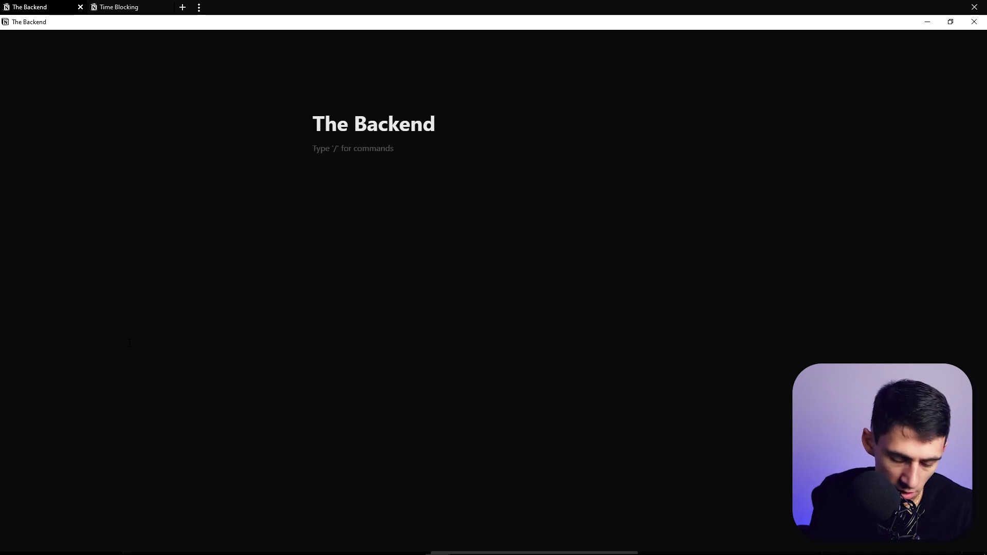
Return to the Sunsama page and show the Channel property on the board's cards
{"action": "key", "text": "ctrl+["}
{"action": "left_click", "coordinate": [884, 211]}
{"action": "left_click", "coordinate": [844, 294]}
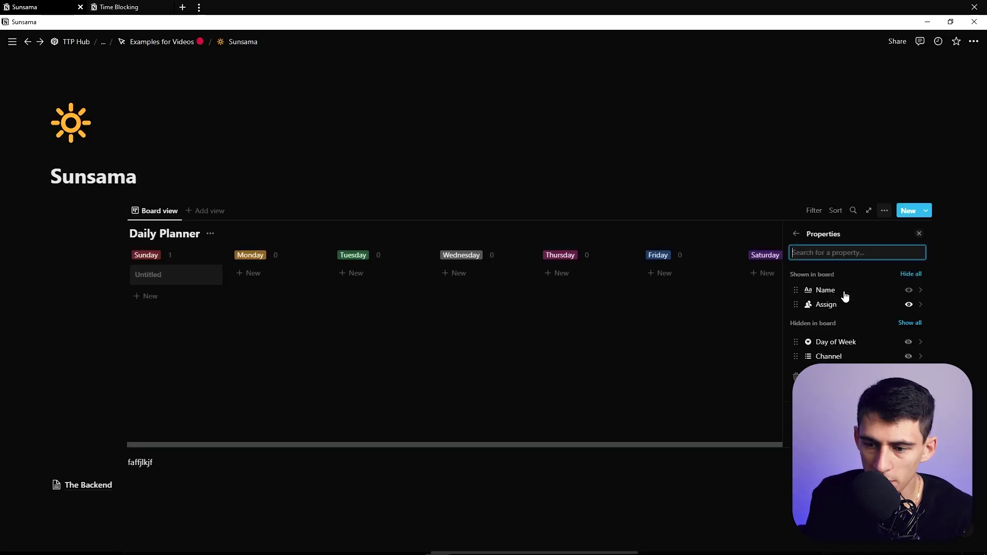
{"action": "left_click", "coordinate": [908, 356]}
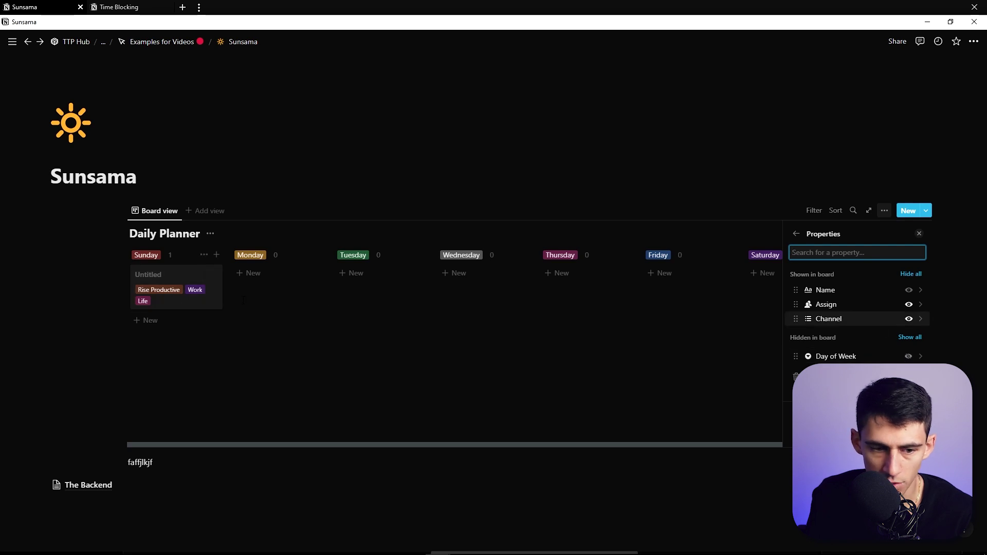
{"action": "left_click", "coordinate": [191, 304]}
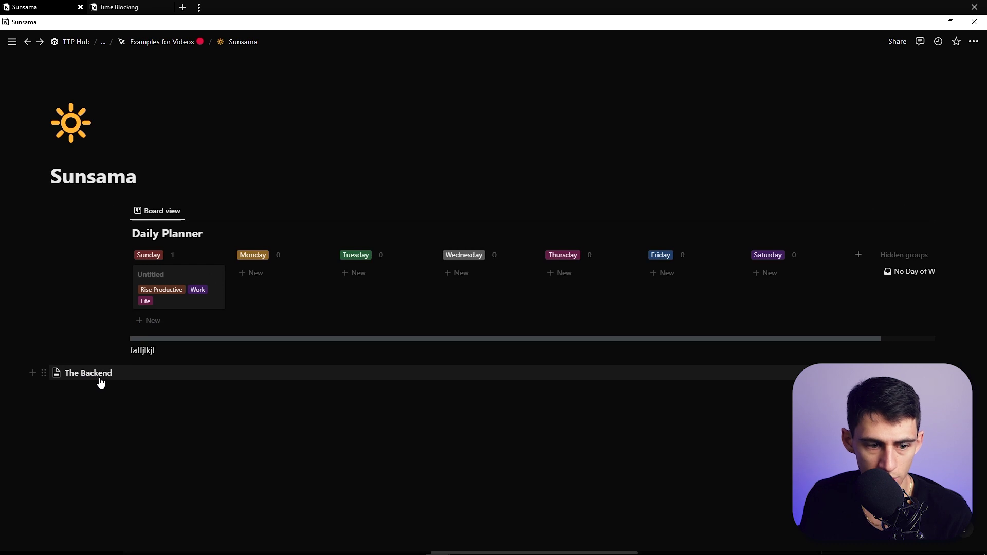
Copy the link to the Daily Planner board view and create a subpage titled "All" inside The Backend
{"action": "left_click", "coordinate": [125, 210]}
{"action": "left_click", "coordinate": [170, 159]}
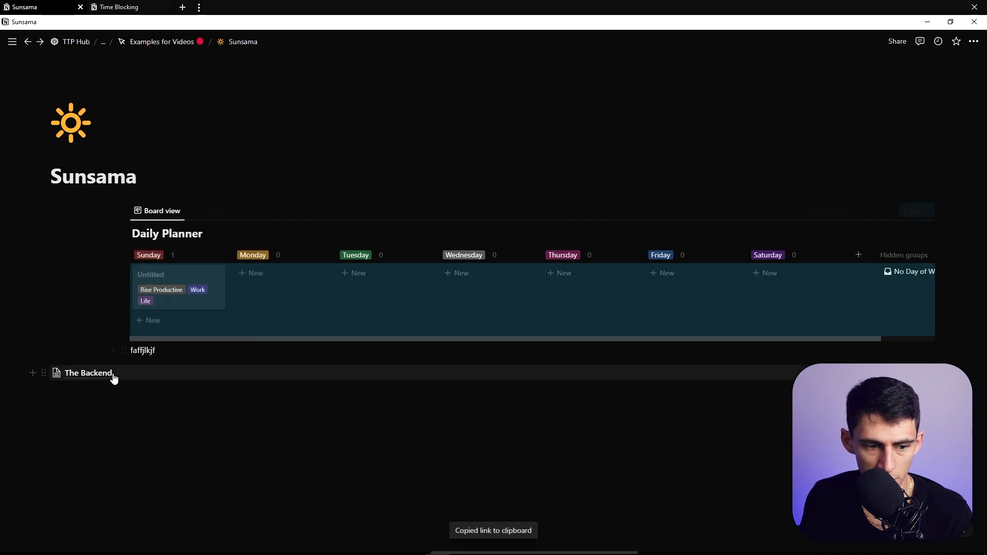
{"action": "left_click", "coordinate": [87, 373]}
{"action": "type", "text": "/page"}
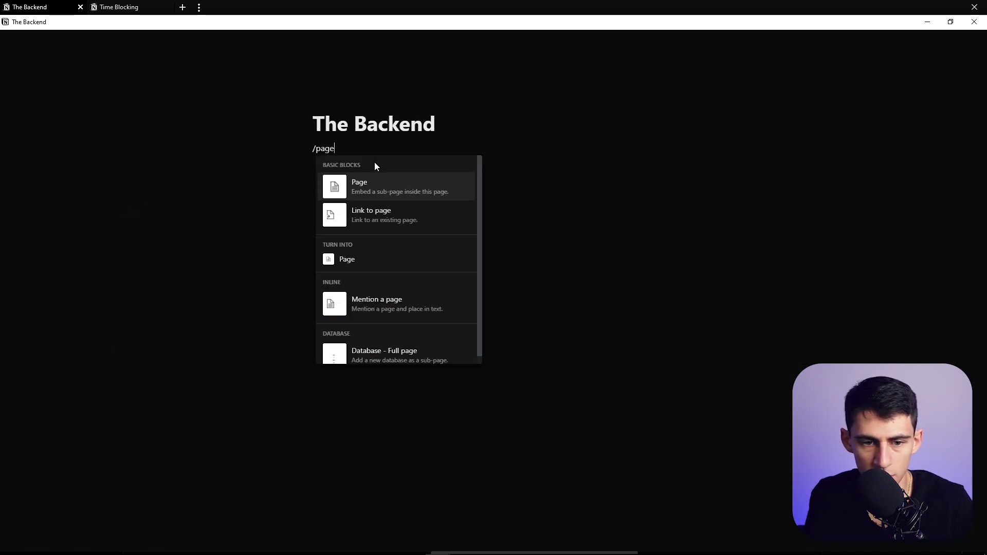
{"action": "key", "text": "Return"}
{"action": "type", "text": "All"}
{"action": "key", "text": "Return"}
Set the All page to full width and insert a linked view of the Daily Planner database using its existing Board view
{"action": "left_click", "coordinate": [974, 42]}
{"action": "left_click", "coordinate": [963, 131]}
{"action": "key", "text": "ctrl+v"}
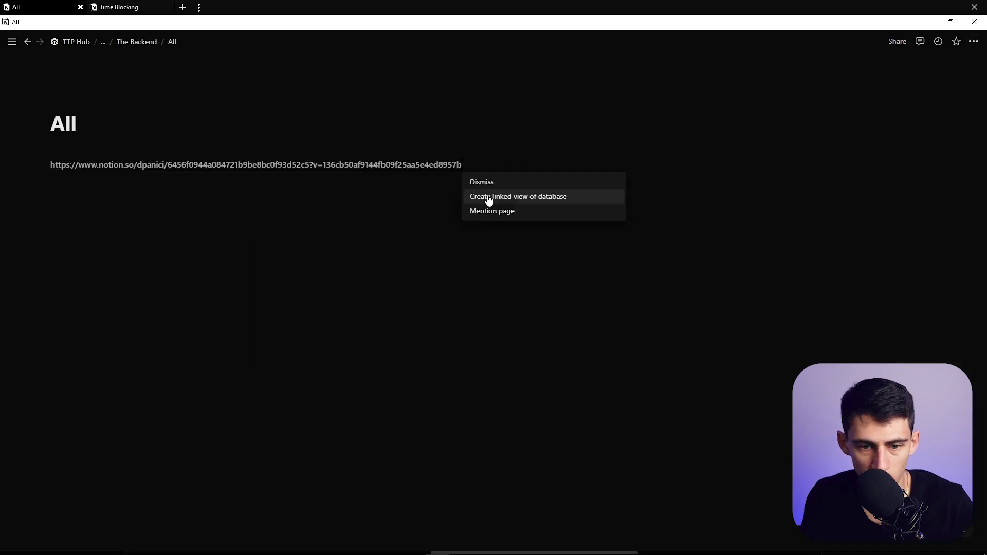
{"action": "left_click", "coordinate": [487, 197]}
{"action": "left_click", "coordinate": [42, 168]}
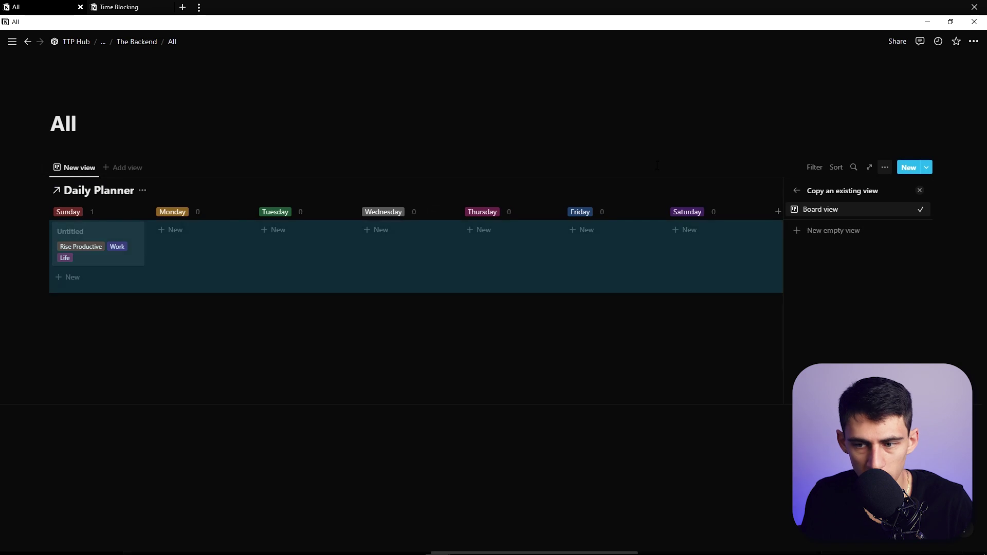
{"action": "left_click", "coordinate": [129, 320]}
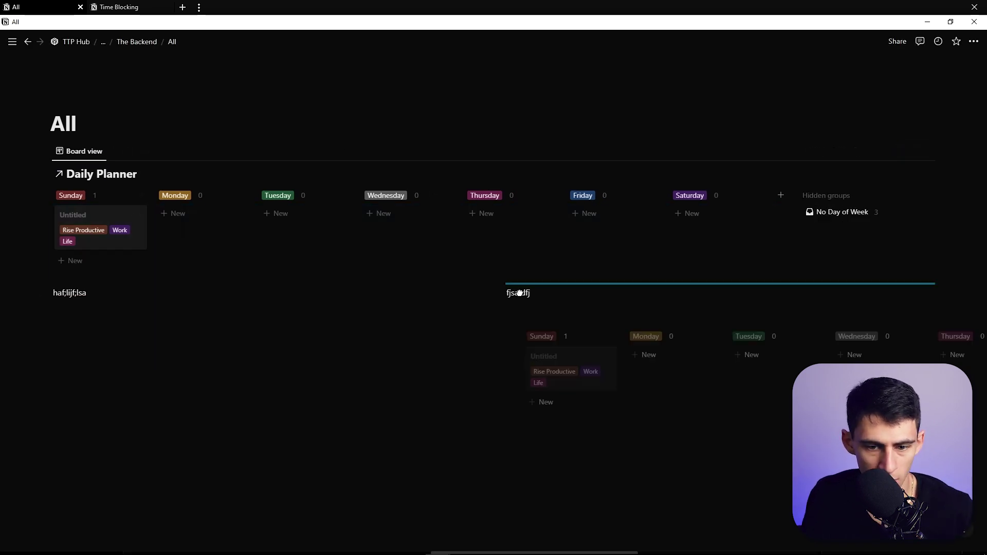
Arrange placeholder text as a narrow column beside the board and replace it with an empty synced block
{"action": "left_click_drag", "start_coordinate": [519, 293], "coordinate": [123, 277]}
{"action": "triple_click", "coordinate": [70, 157]}
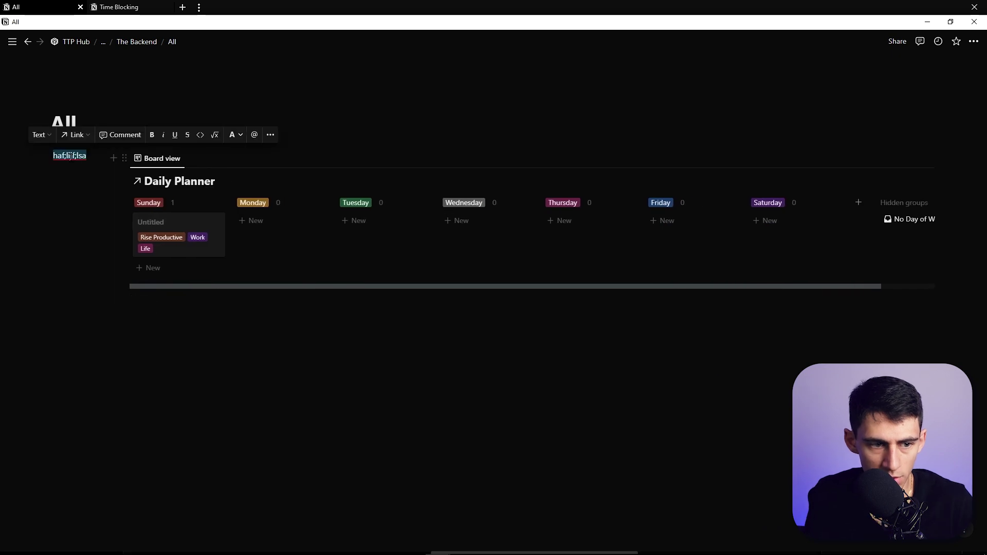
{"action": "key", "text": "BackSpace"}
{"action": "type", "text": "/syo"}
{"action": "key", "text": "BackSpace"}
{"action": "key", "text": "Return"}
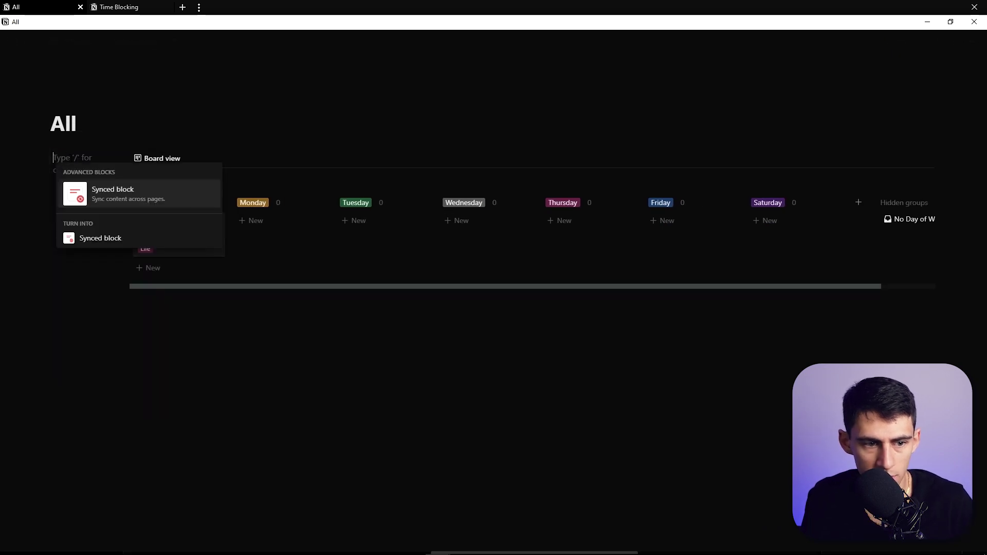
{"action": "key", "text": "Return"}
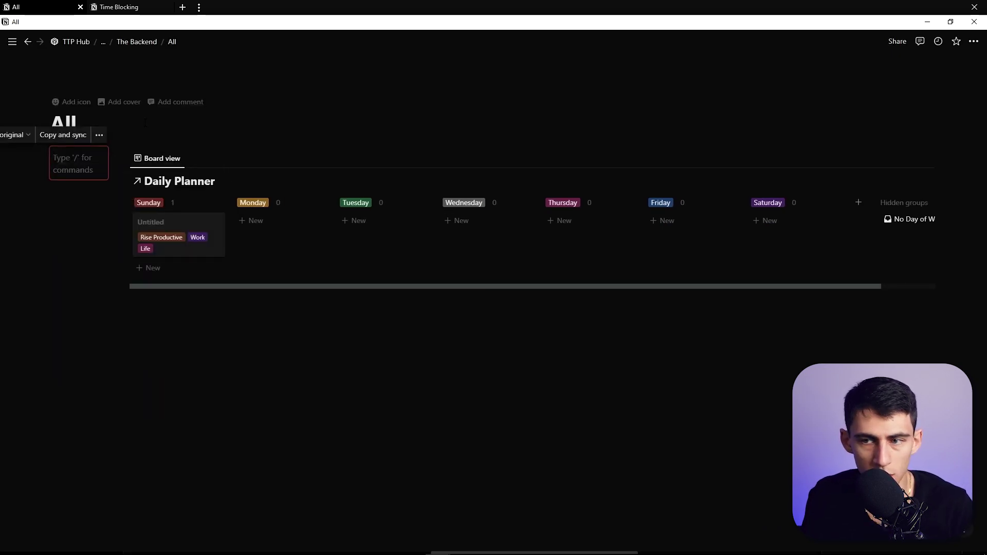
Insert a link to the All page in the synced block and rename the page "#All"
{"action": "left_click", "coordinate": [974, 41]}
{"action": "left_click", "coordinate": [889, 197]}
{"action": "key", "text": "ctrl+v"}
{"action": "left_click", "coordinate": [143, 251]}
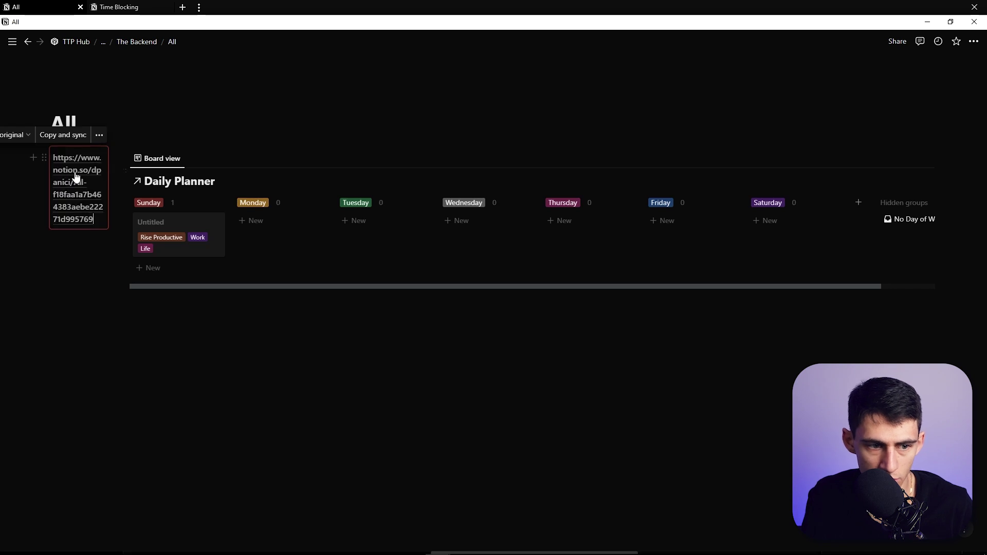
{"action": "left_click", "coordinate": [51, 123]}
{"action": "type", "text": "#@"}
{"action": "key", "text": "BackSpace"}
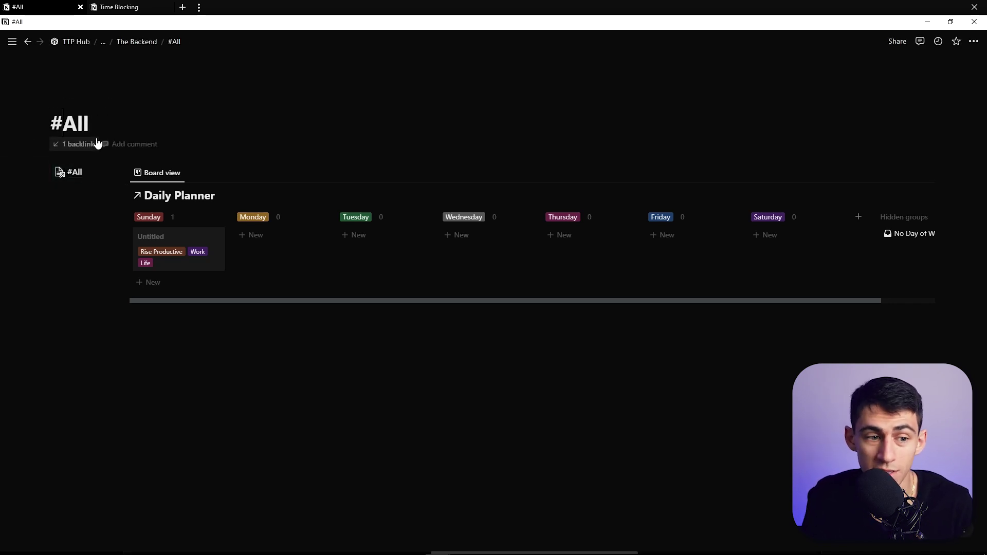
Copy the synced block's link and paste it as a synced copy in the narrow column beside the Sunsama page's board
{"action": "right_click", "coordinate": [69, 182]}
{"action": "left_click", "coordinate": [81, 168]}
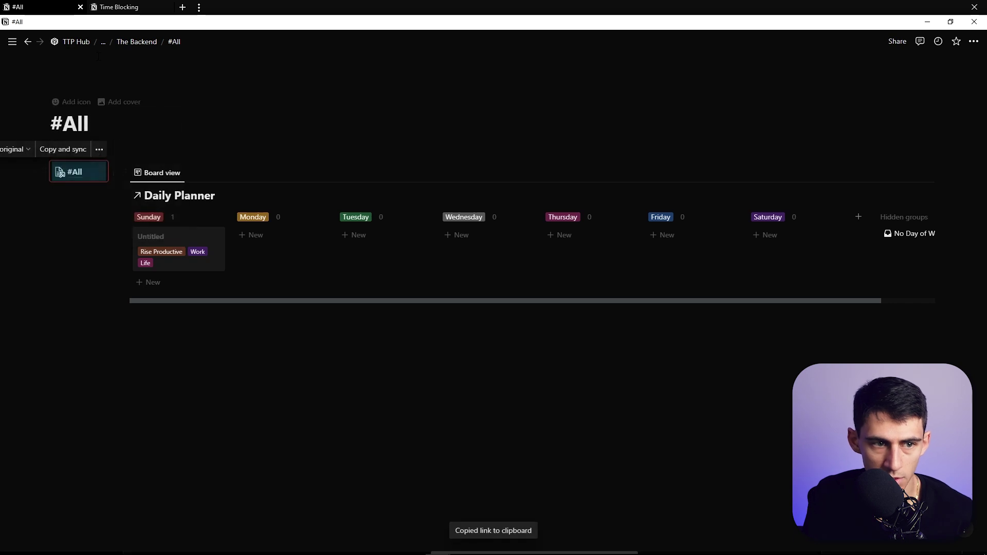
{"action": "left_click", "coordinate": [27, 41]}
{"action": "left_click", "coordinate": [28, 41]}
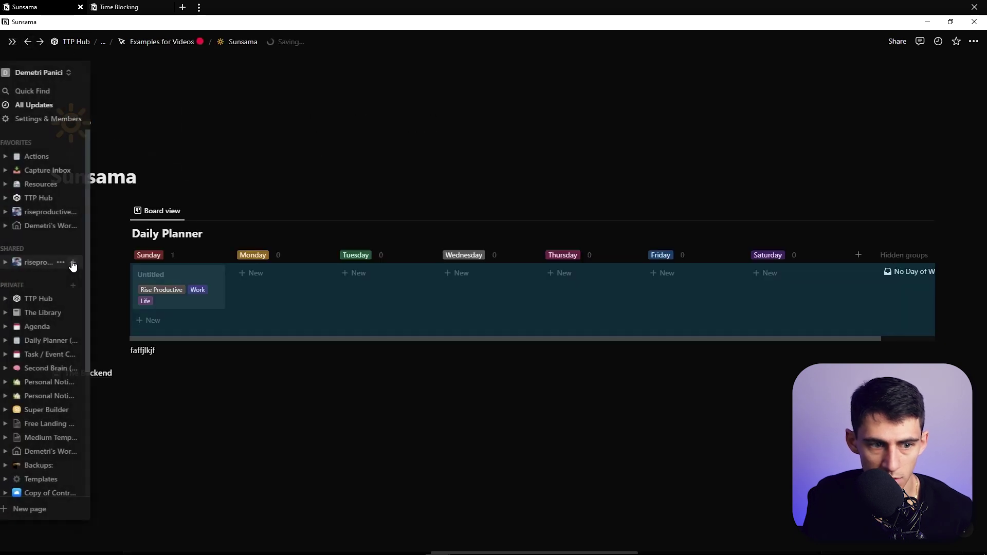
{"action": "left_click", "coordinate": [108, 222]}
{"action": "key", "text": "ctrl+v"}
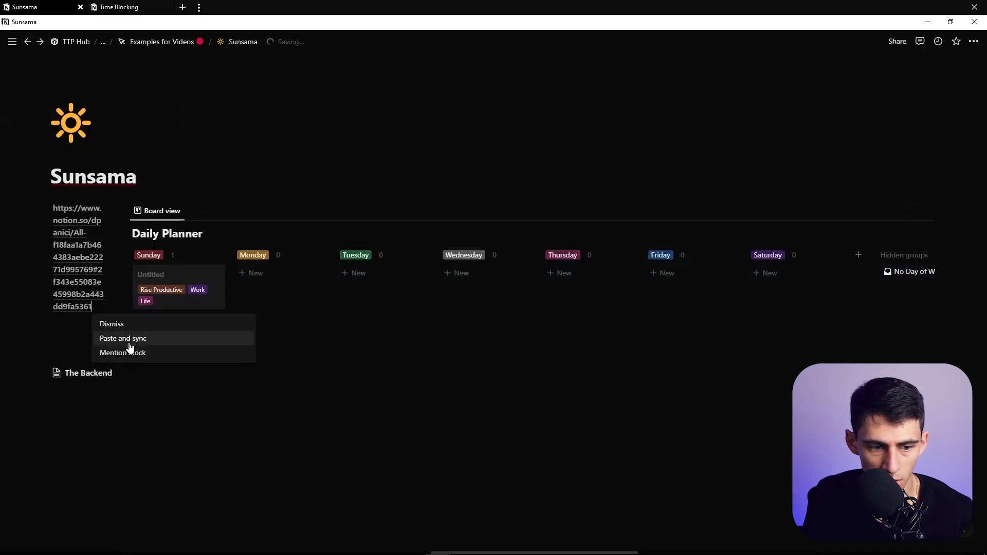
{"action": "left_click", "coordinate": [129, 343]}
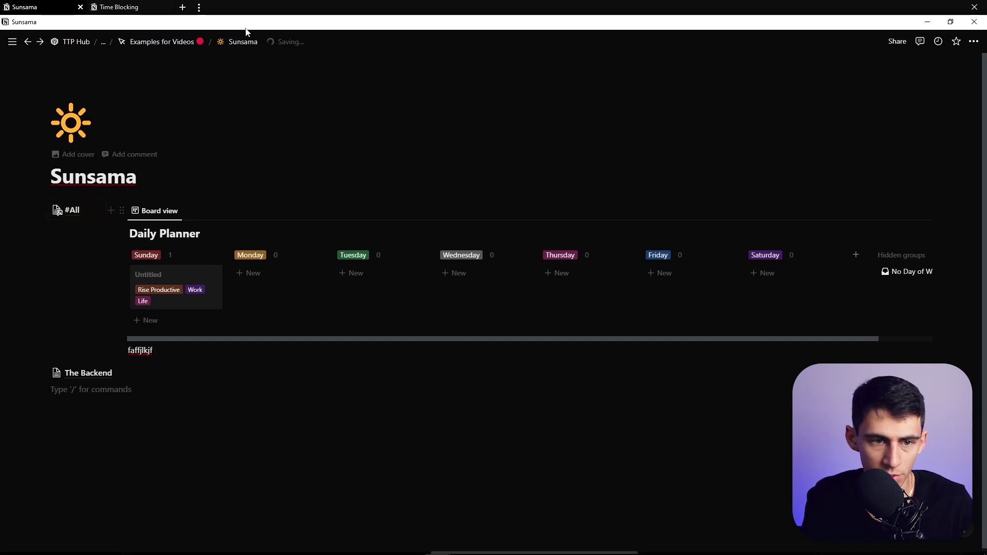
On the #All page in The Backend, place placeholder texts above and beside the board to form three columns, and widen the link column
{"action": "left_click", "coordinate": [107, 376]}
{"action": "right_click", "coordinate": [336, 149]}
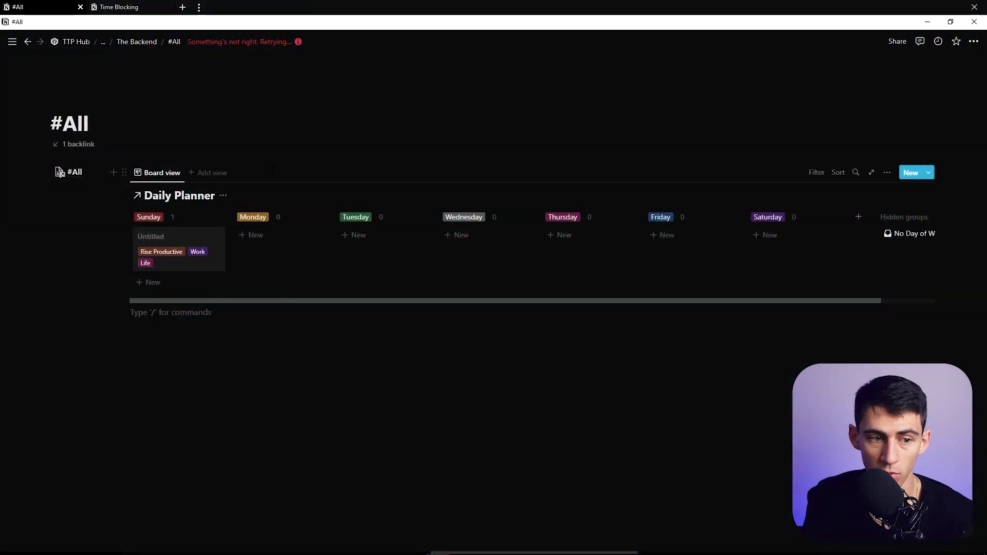
{"action": "type", "text": "dalkfjdl;fj"}
{"action": "key", "text": "Return"}
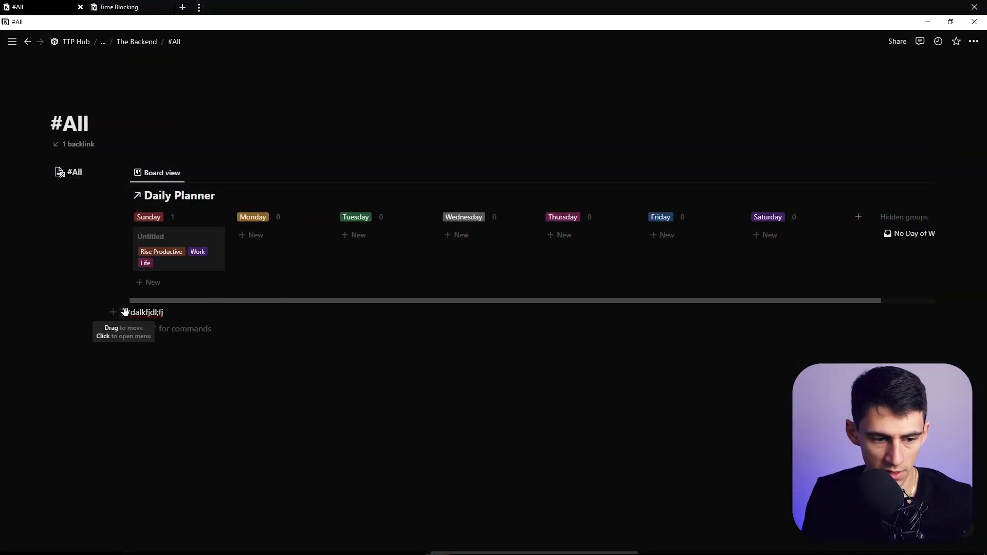
{"action": "left_click_drag", "start_coordinate": [124, 312], "coordinate": [114, 169]}
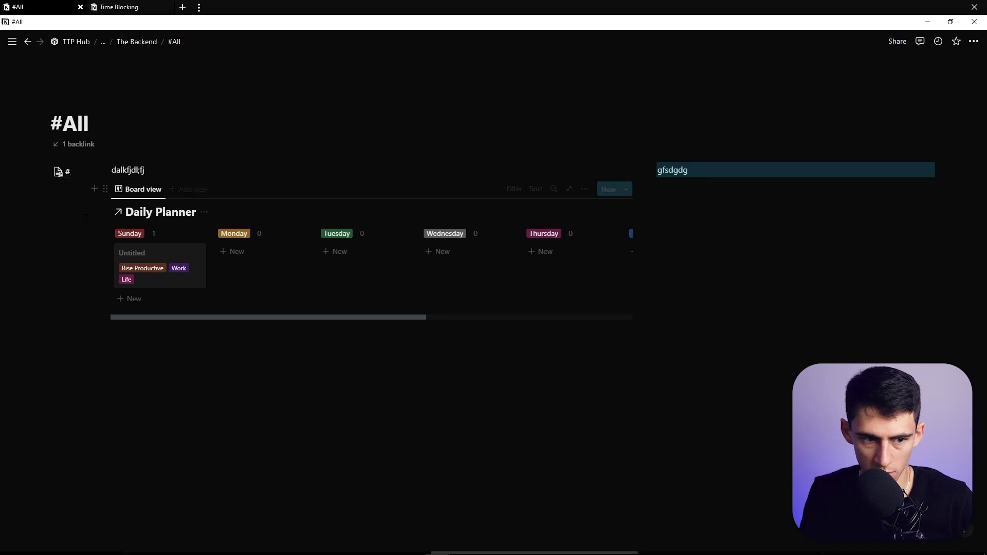
{"action": "left_click_drag", "start_coordinate": [96, 239], "coordinate": [130, 239]}
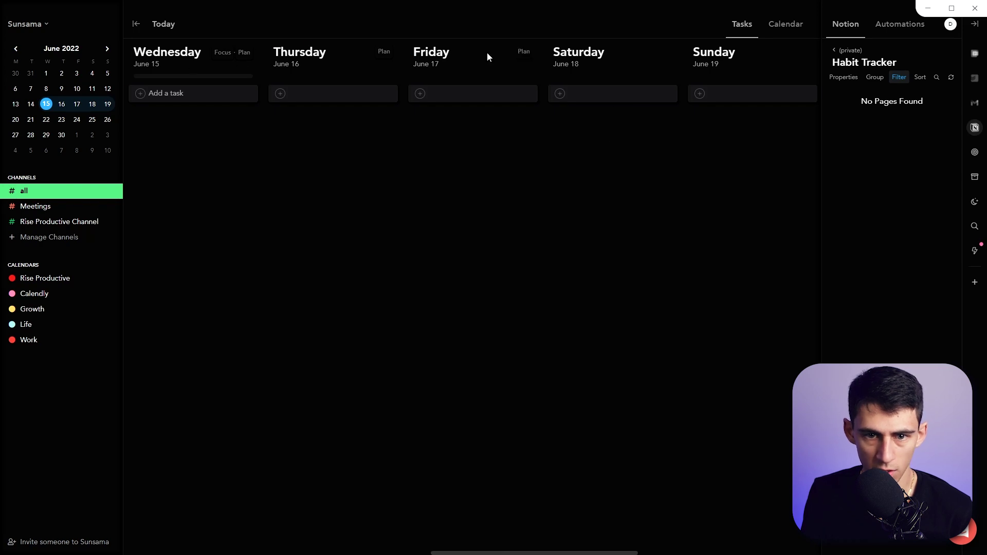
Widen the board column and replace the placeholder texts with the Heading 2 titles "Capture Inbox:" and "Daily Planner", each followed by a divider
{"action": "left_click", "coordinate": [929, 9]}
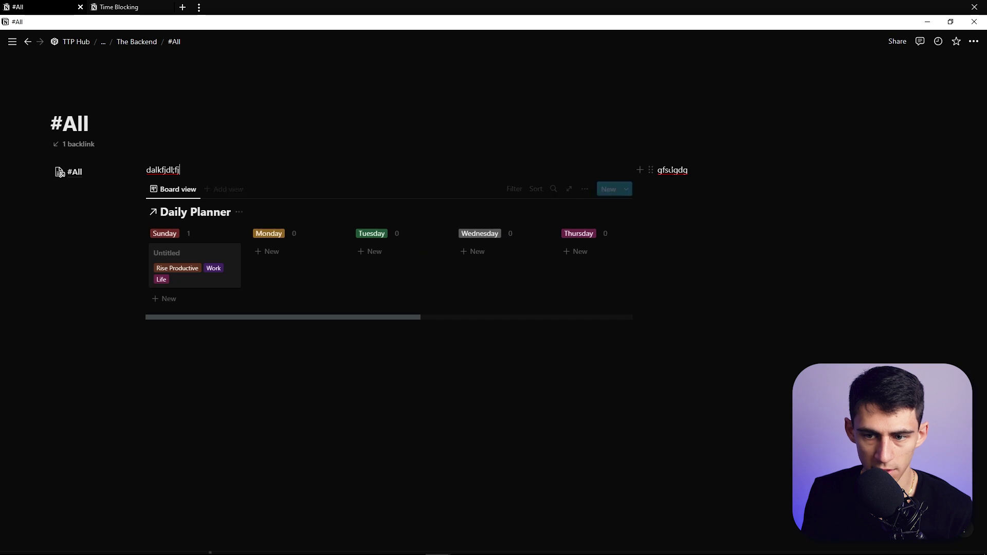
{"action": "left_click_drag", "start_coordinate": [643, 238], "coordinate": [715, 251]}
{"action": "left_click_drag", "start_coordinate": [443, 318], "coordinate": [765, 209]}
{"action": "key", "text": "BackSpace"}
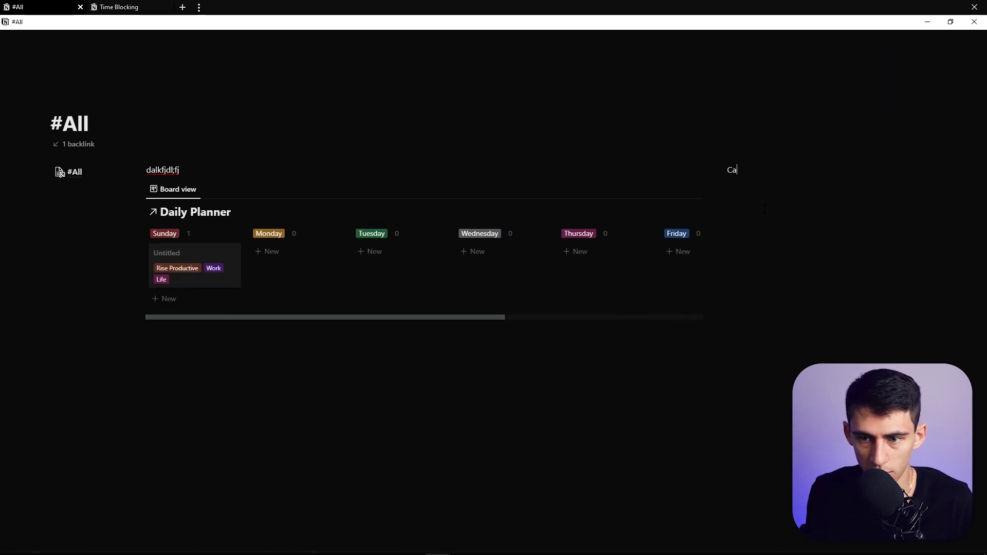
{"action": "type", "text": "/h2"}
{"action": "key", "text": "Return"}
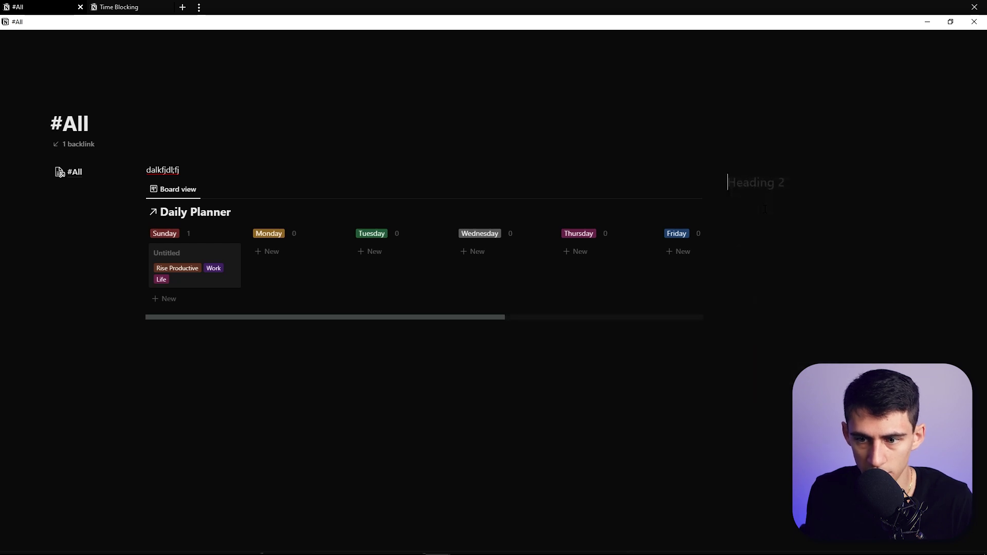
{"action": "type", "text": "nbox:"}
{"action": "left_click_drag", "start_coordinate": [146, 170], "coordinate": [215, 164]}
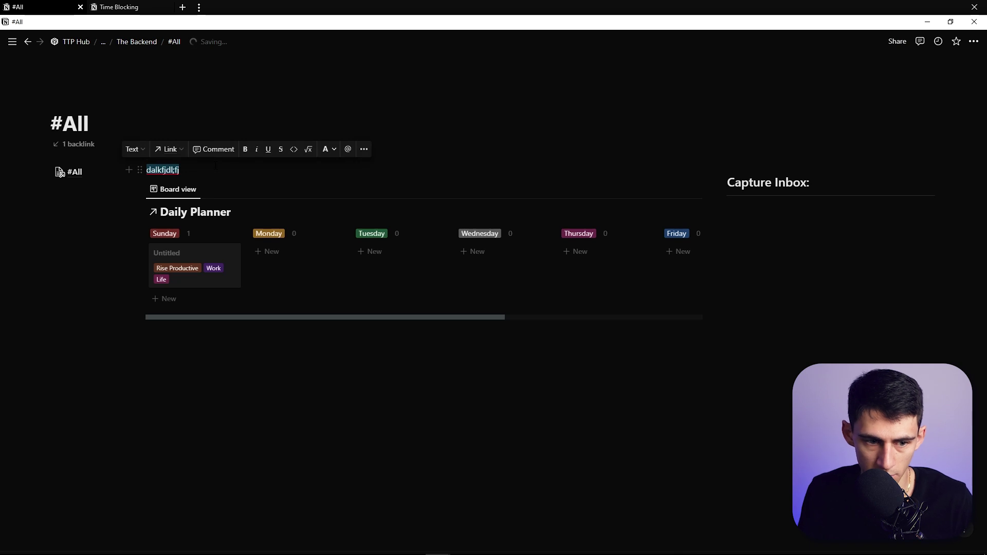
{"action": "key", "text": "BackSpace"}
Insert a linked view of the Daily Planner database under the Capture Inbox heading and switch its layout to List
{"action": "left_click", "coordinate": [139, 197]}
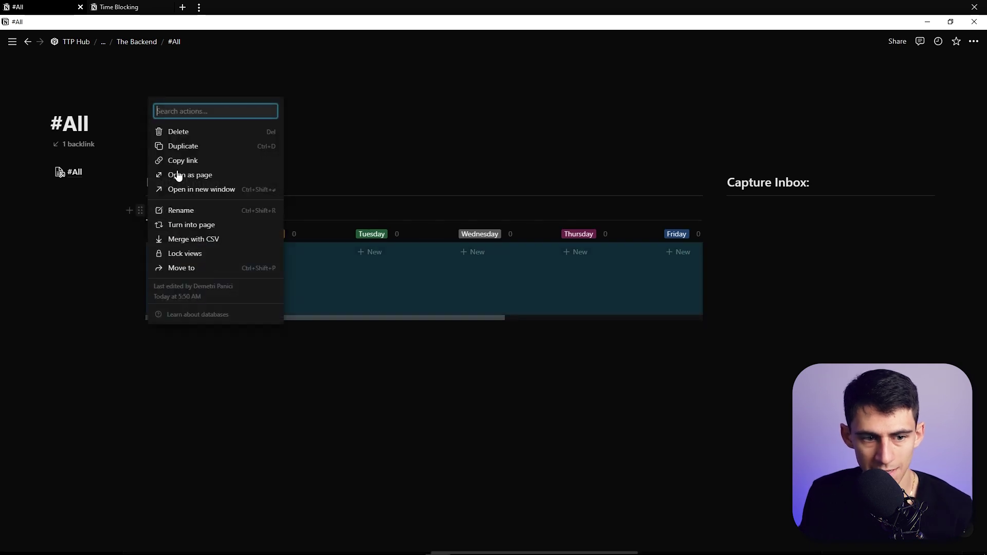
{"action": "left_click", "coordinate": [187, 161]}
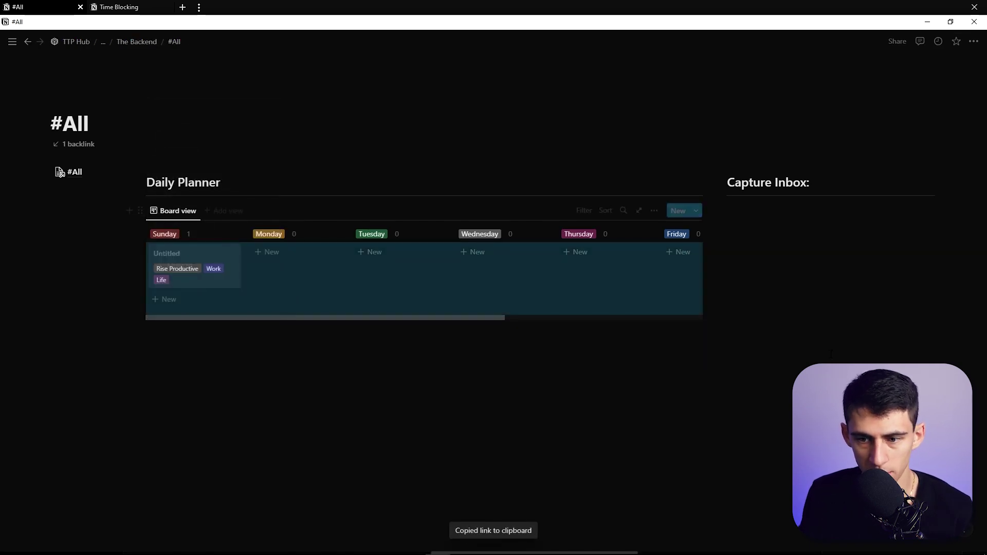
{"action": "left_click", "coordinate": [766, 205]}
{"action": "key", "text": "ctrl+v"}
{"action": "left_click", "coordinate": [831, 253]}
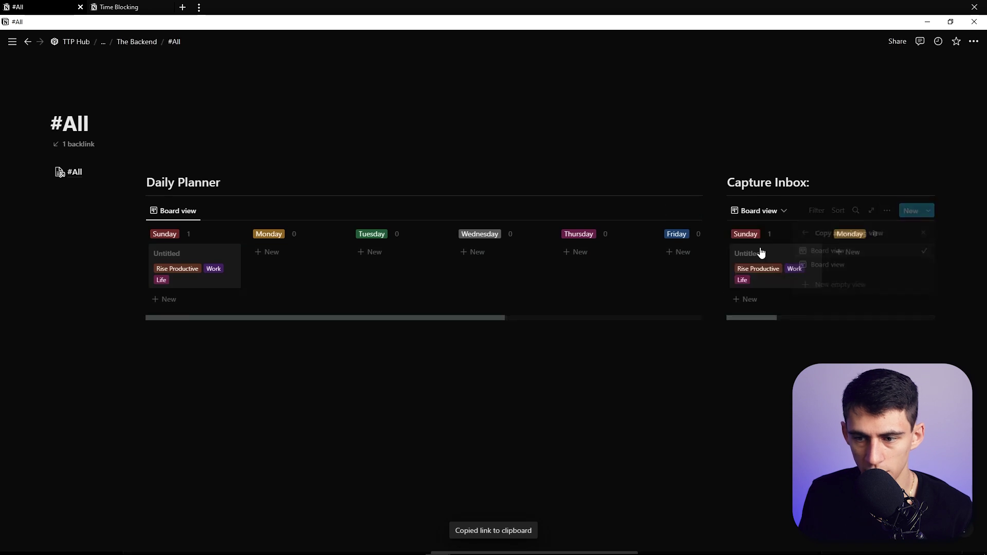
{"action": "left_click", "coordinate": [784, 211]}
{"action": "left_click", "coordinate": [821, 258]}
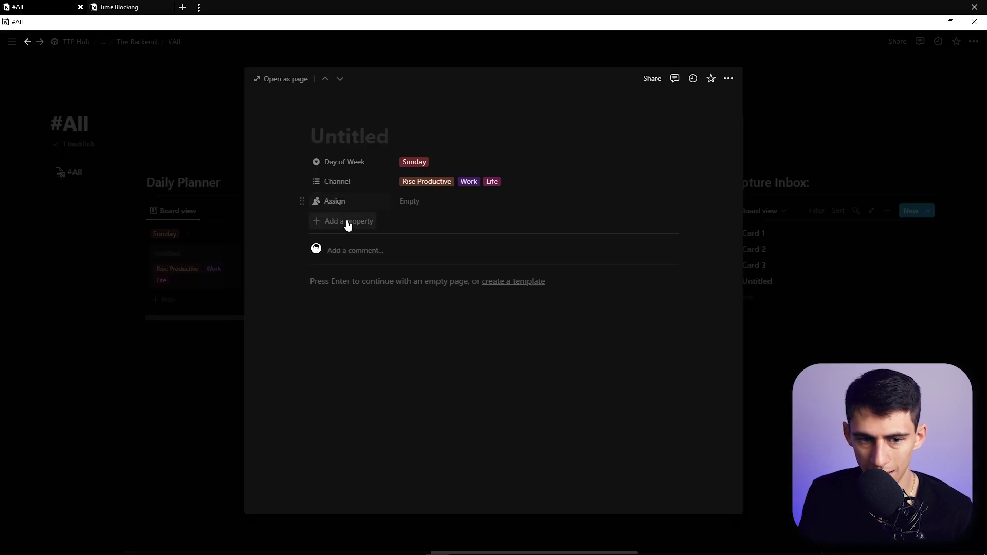
In the Sunday card, change the text property named Property to a checkbox and rename it Status
{"action": "left_click", "coordinate": [348, 222]}
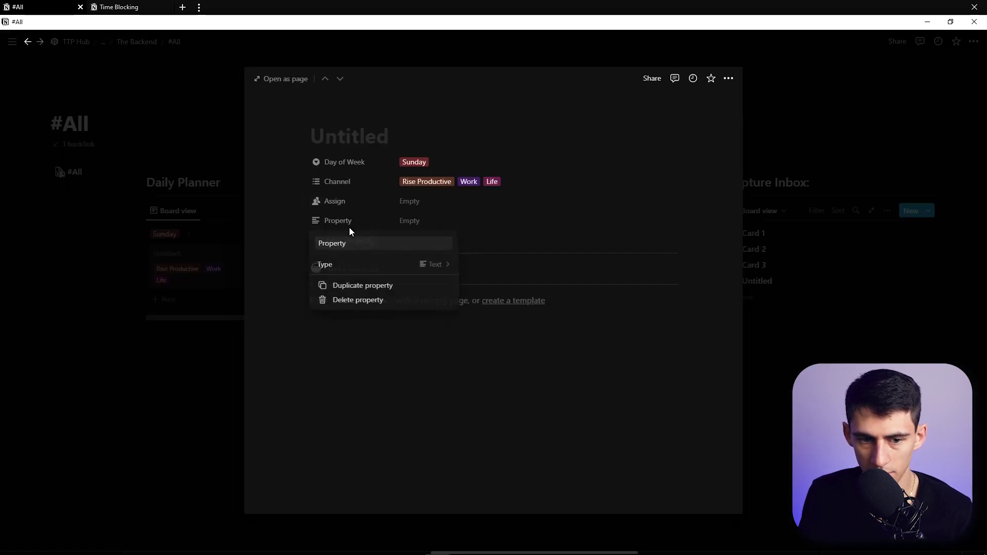
{"action": "left_click", "coordinate": [400, 266]}
{"action": "left_click", "coordinate": [355, 357]}
{"action": "double_click", "coordinate": [348, 243]}
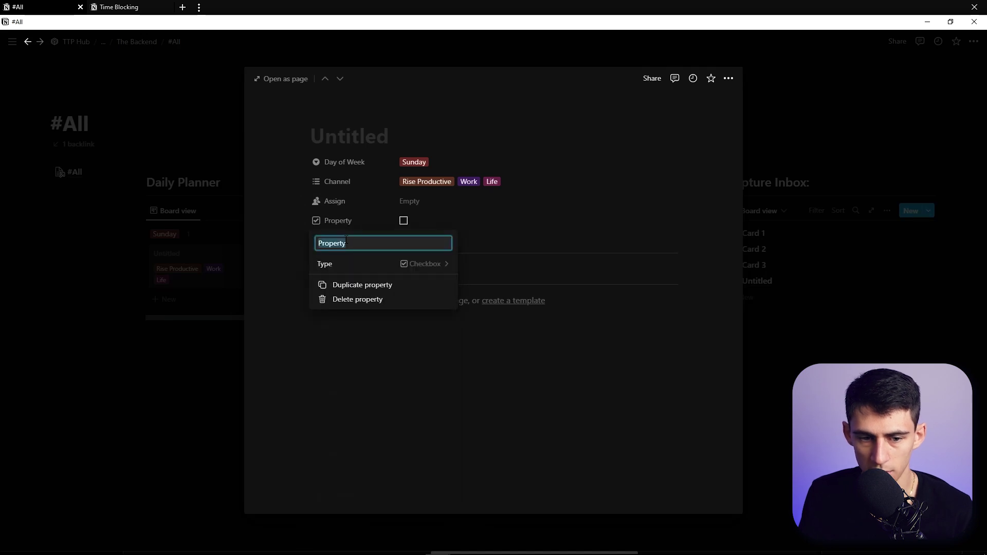
Delete the Assign property from the Daily Planner database and close the card
{"action": "left_click", "coordinate": [347, 202]}
{"action": "left_click", "coordinate": [337, 165]}
{"action": "left_click", "coordinate": [343, 204]}
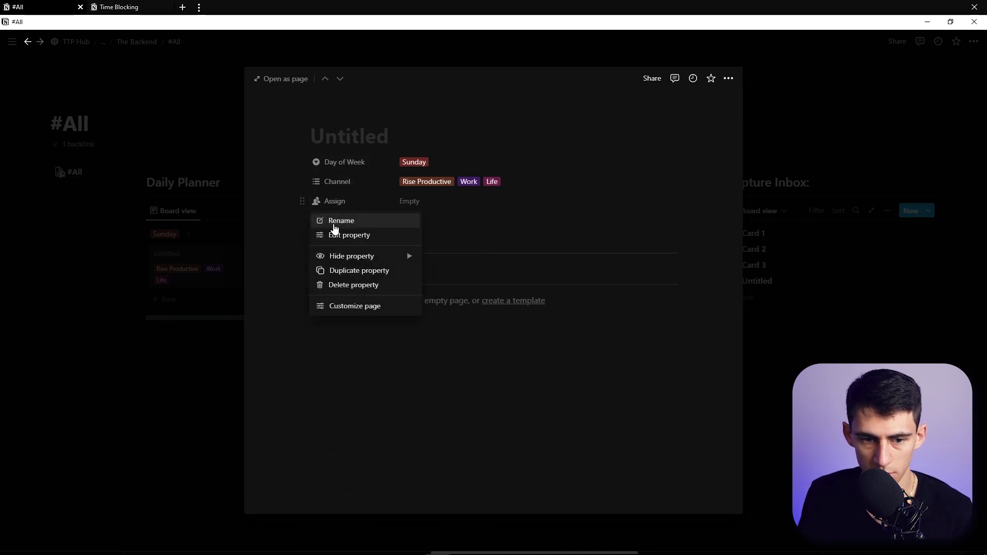
{"action": "left_click", "coordinate": [348, 285]}
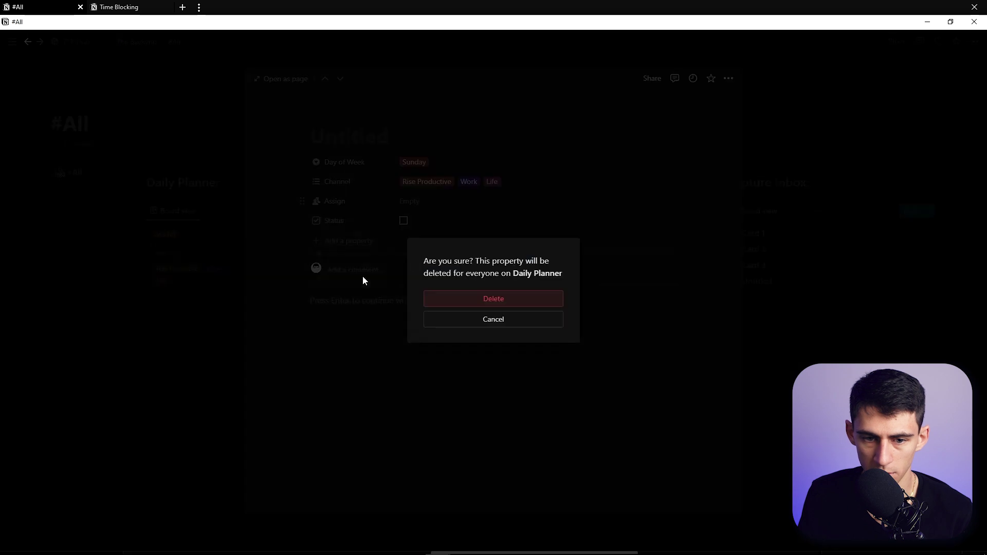
{"action": "left_click", "coordinate": [473, 300]}
{"action": "key", "text": "Escape"}
Show the Status property on the Daily Planner board's cards
{"action": "left_click", "coordinate": [652, 211]}
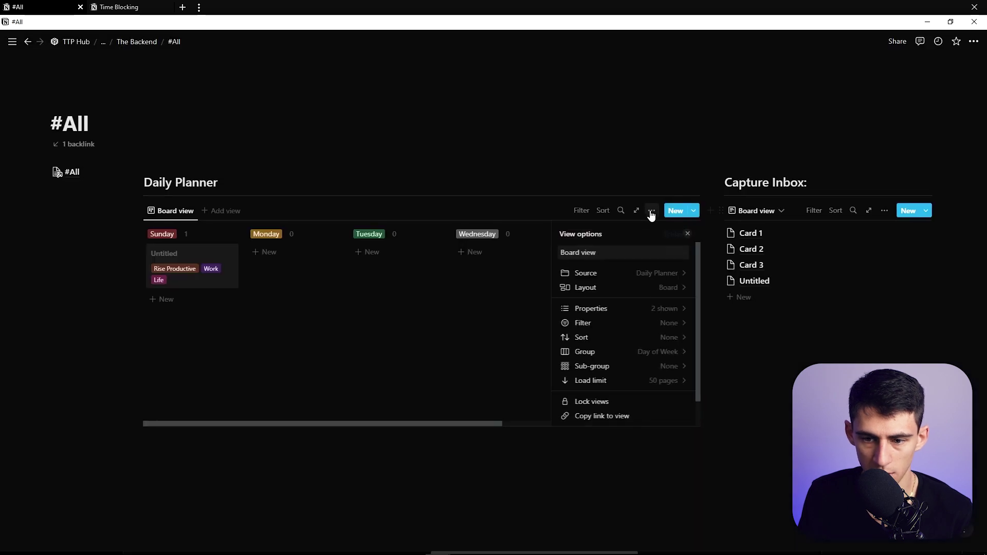
{"action": "left_click", "coordinate": [609, 311]}
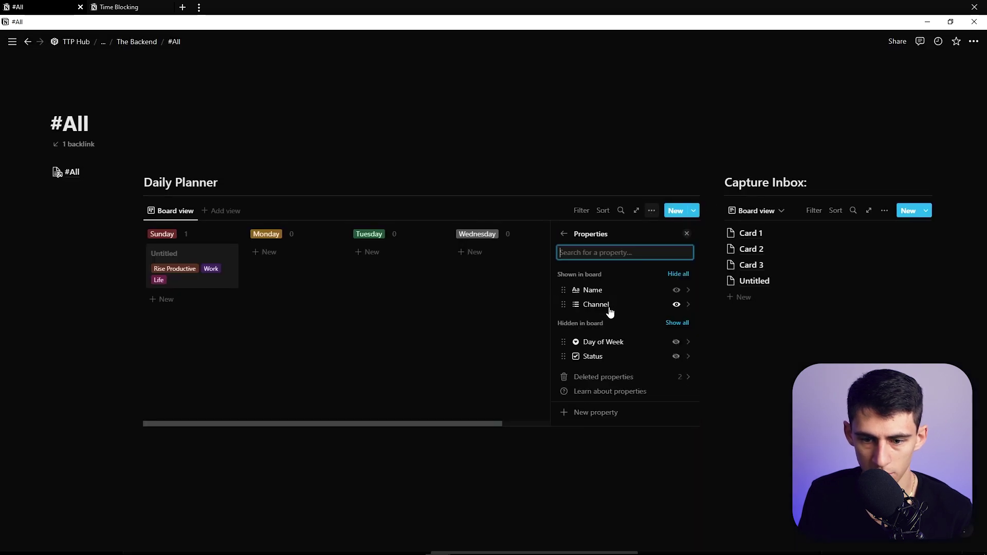
{"action": "left_click", "coordinate": [677, 358]}
In the Sunday card, change the Channel property to a single-choice Select type, keeping Rise Productive, and return to the board
{"action": "left_click", "coordinate": [136, 439]}
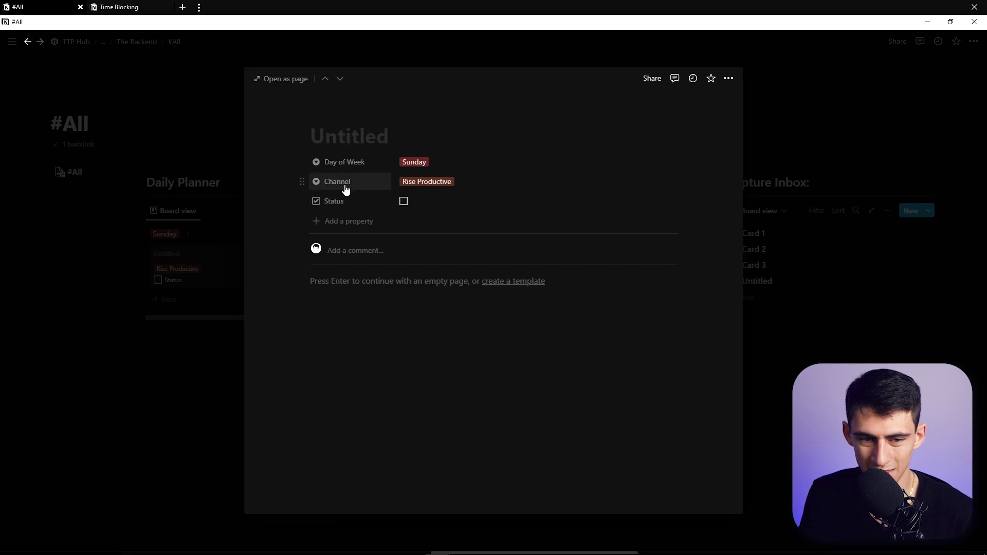
{"action": "left_click", "coordinate": [345, 185]}
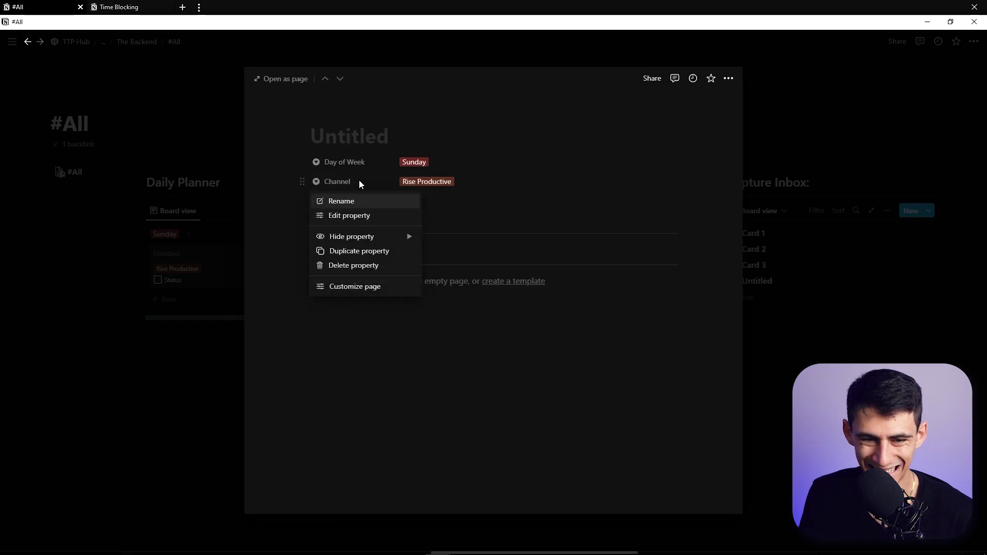
{"action": "left_click", "coordinate": [402, 181]}
{"action": "left_click", "coordinate": [771, 201]}
Rename the Capture Inbox view to "List View" and show the Status property in it
{"action": "left_click", "coordinate": [780, 217]}
{"action": "left_click", "coordinate": [821, 257]}
{"action": "left_click", "coordinate": [813, 273]}
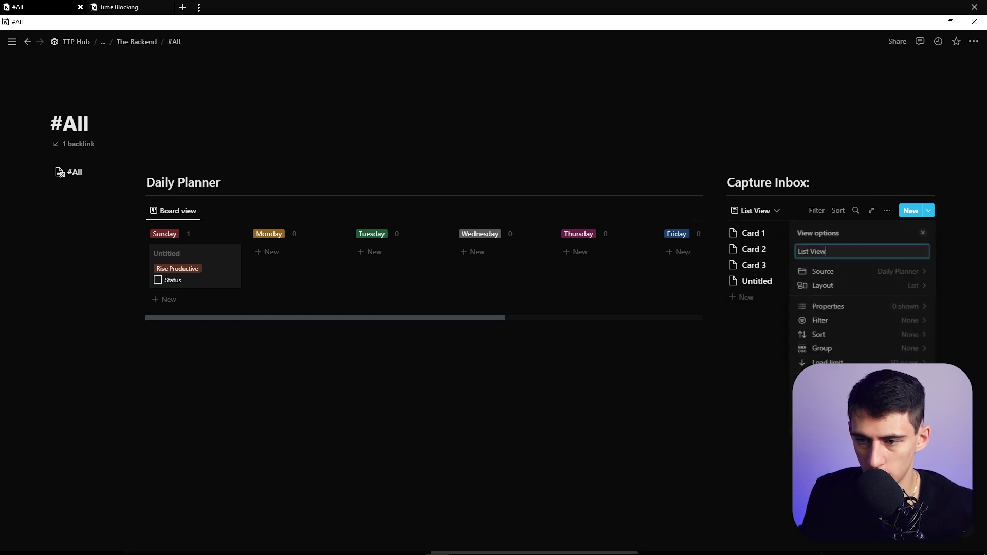
{"action": "key", "text": "Escape"}
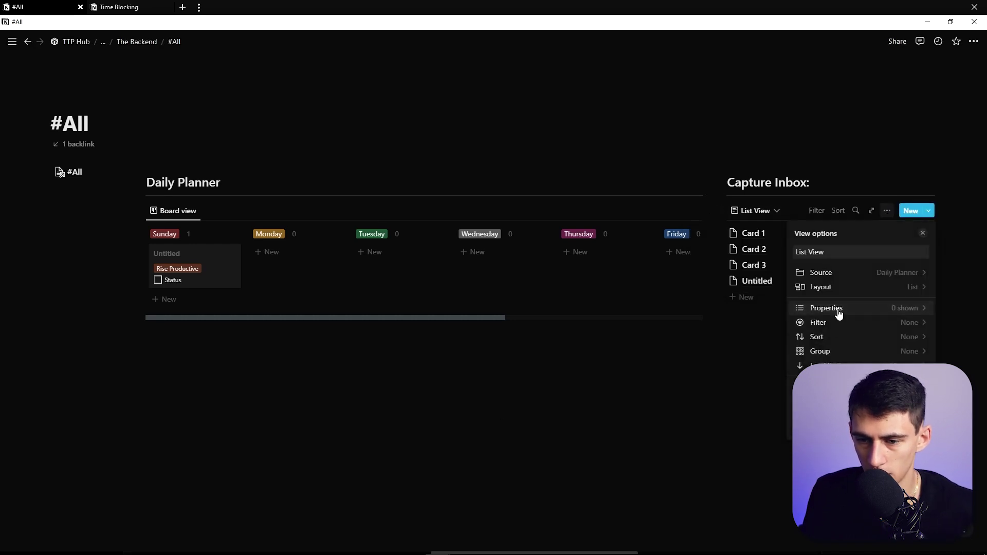
{"action": "left_click", "coordinate": [834, 307]}
{"action": "left_click", "coordinate": [912, 318]}
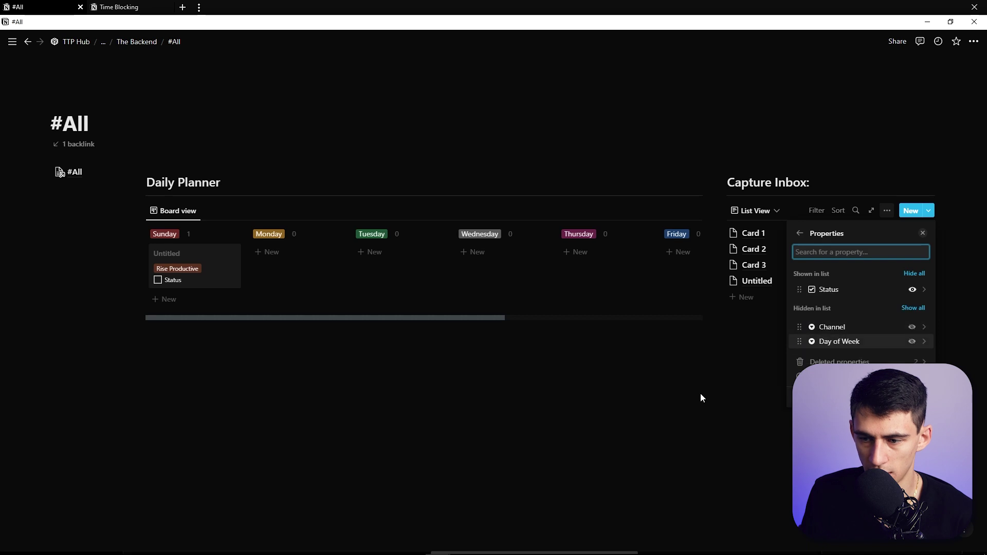
Filter the Capture Inbox list by Status is Unchecked
{"action": "left_click", "coordinate": [680, 399]}
{"action": "left_click", "coordinate": [886, 211]}
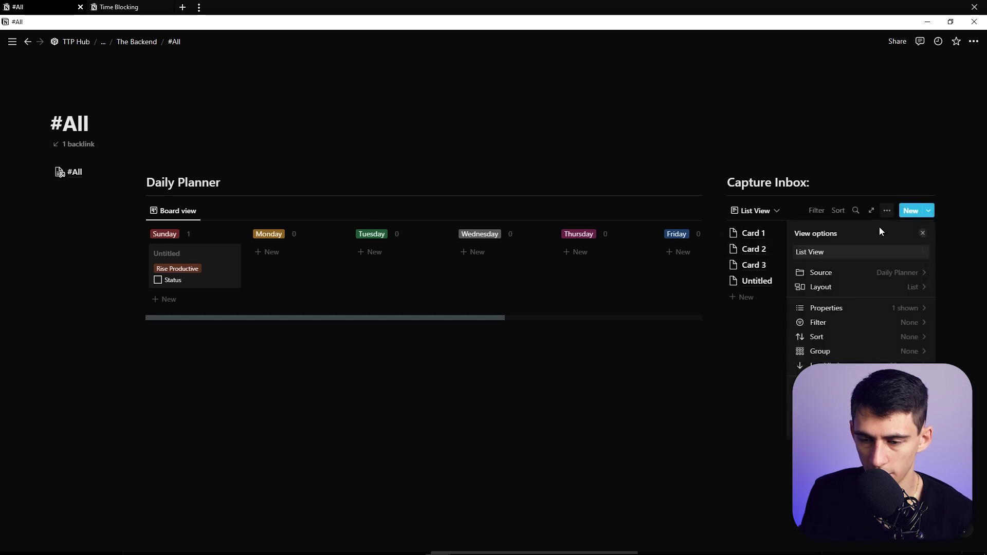
{"action": "left_click", "coordinate": [814, 320]}
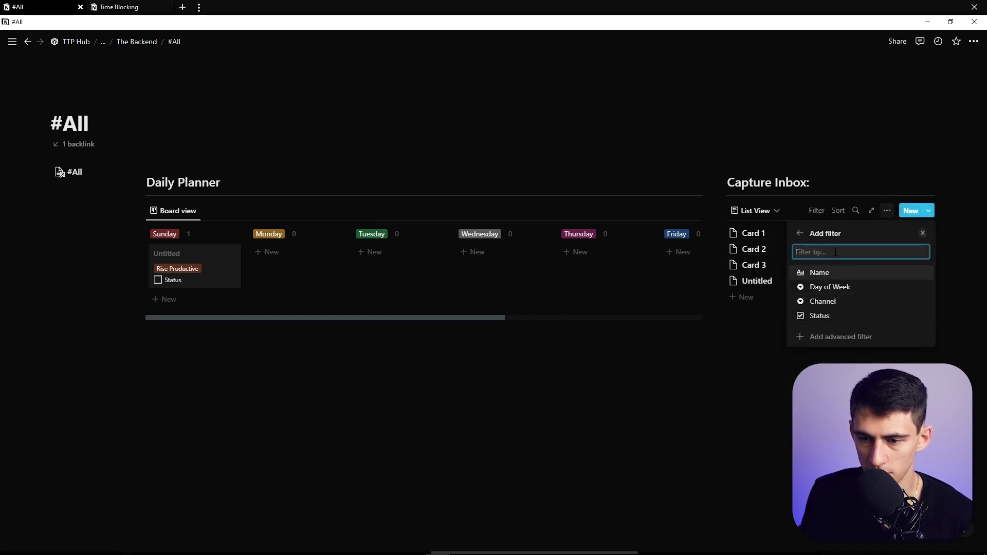
{"action": "left_click", "coordinate": [828, 315]}
{"action": "left_click", "coordinate": [807, 287]}
{"action": "left_click", "coordinate": [844, 327]}
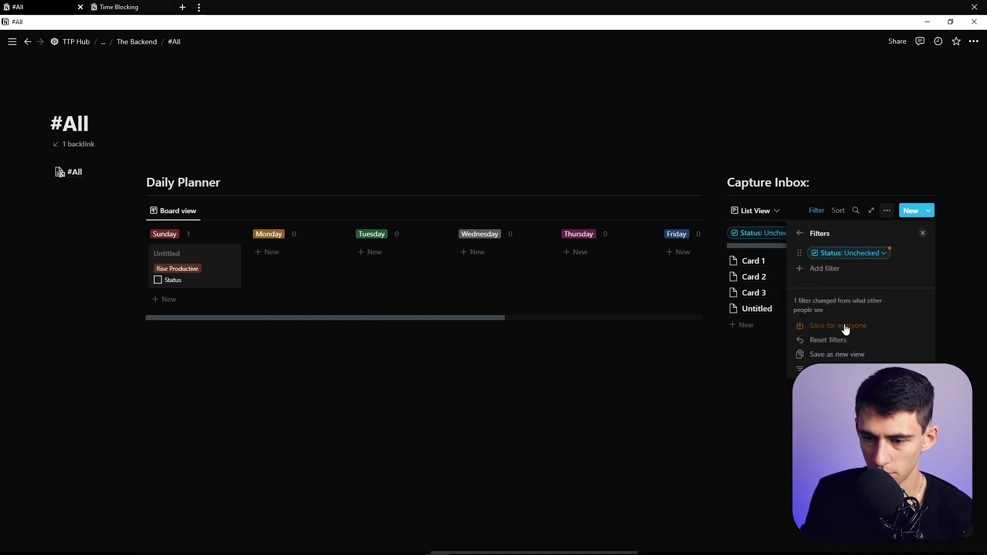
Convert the Capture Inbox's Status filter to an advanced filter and add a nested filter group joined with Or
{"action": "left_click", "coordinate": [841, 366]}
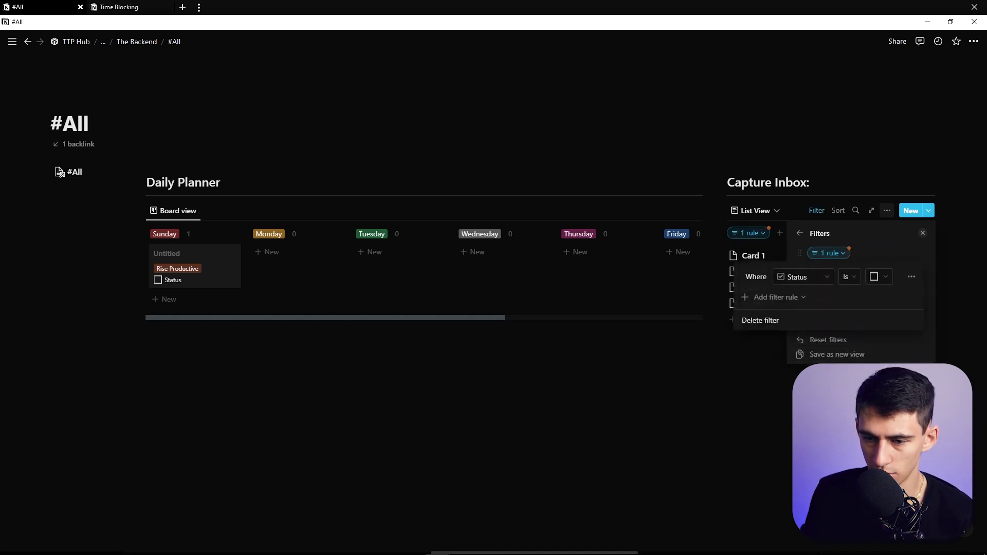
{"action": "left_click", "coordinate": [793, 300]}
{"action": "left_click", "coordinate": [766, 333]}
{"action": "left_click", "coordinate": [719, 297]}
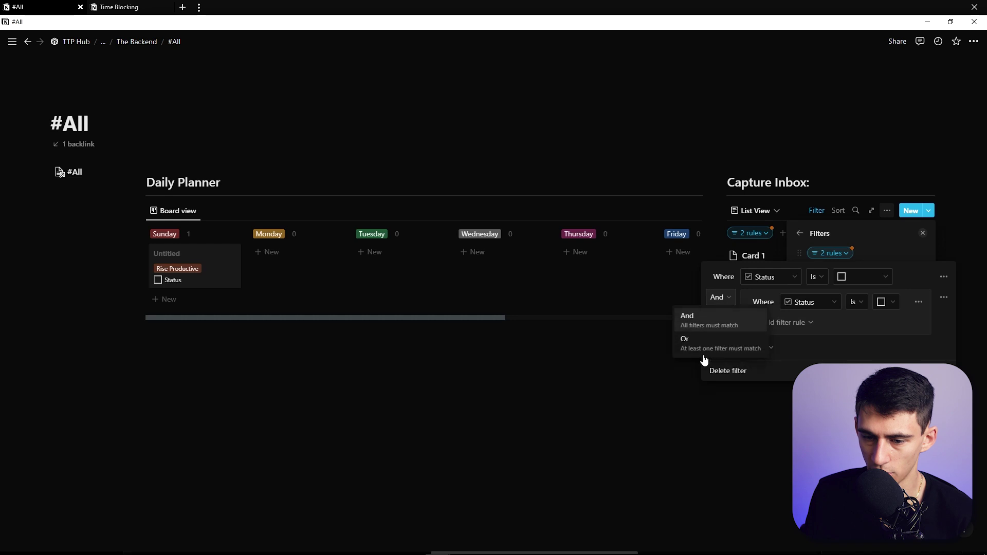
{"action": "left_click", "coordinate": [708, 346]}
{"action": "left_click", "coordinate": [822, 302]}
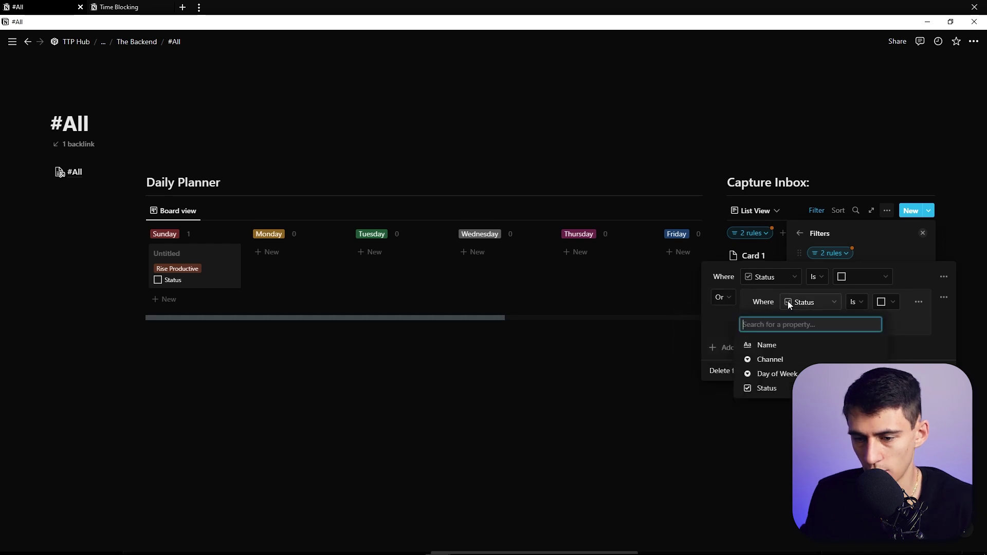
{"action": "left_click", "coordinate": [751, 425]}
{"action": "left_click", "coordinate": [752, 425]}
Add a Created time property in Card 2 and return to the #All page
{"action": "left_click", "coordinate": [770, 276]}
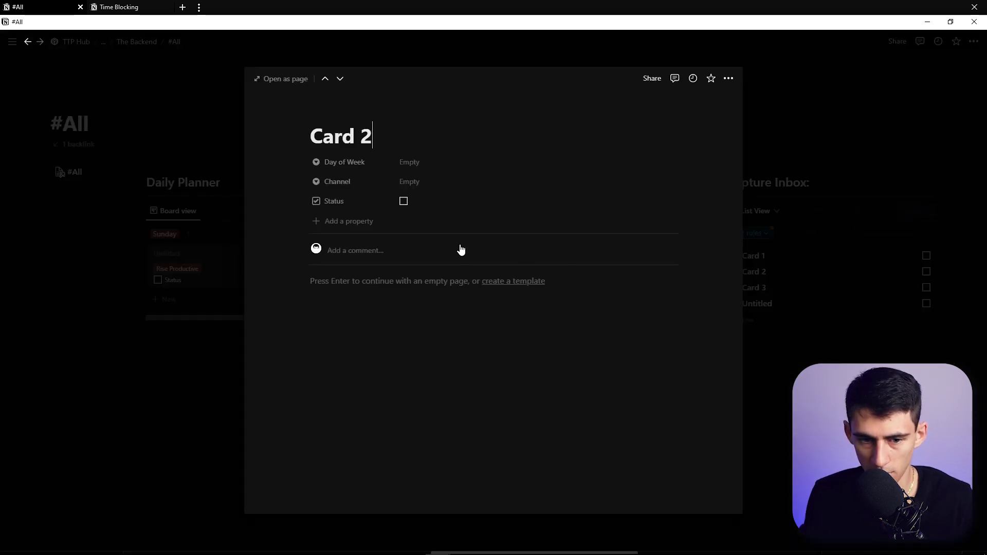
{"action": "left_click", "coordinate": [349, 221]}
{"action": "type", "text": "creat"}
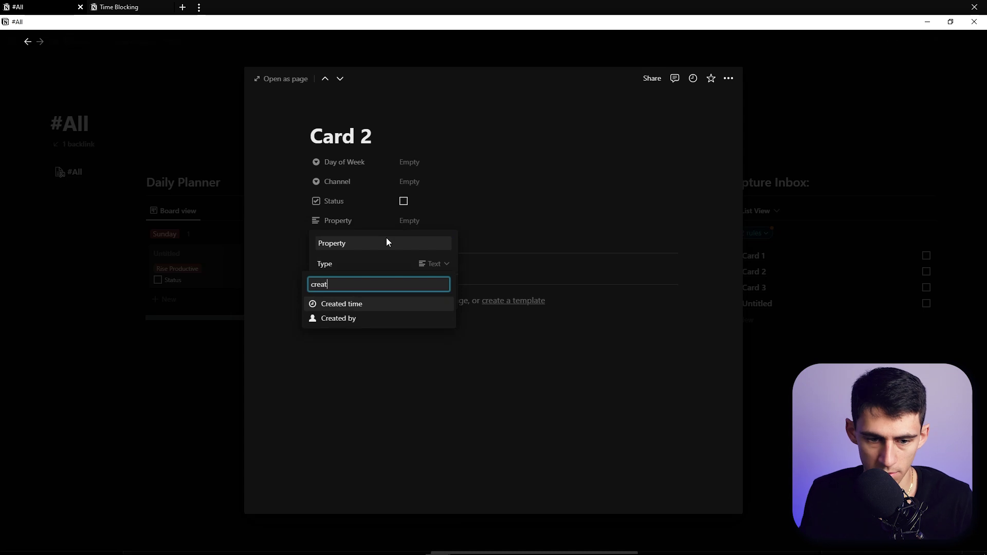
{"action": "left_click", "coordinate": [359, 306]}
{"action": "left_click", "coordinate": [764, 240]}
{"action": "left_click", "coordinate": [764, 240]}
Switch the nested rule of the Capture Inbox filter to the Day of Week property and change its condition
{"action": "left_click", "coordinate": [757, 237]}
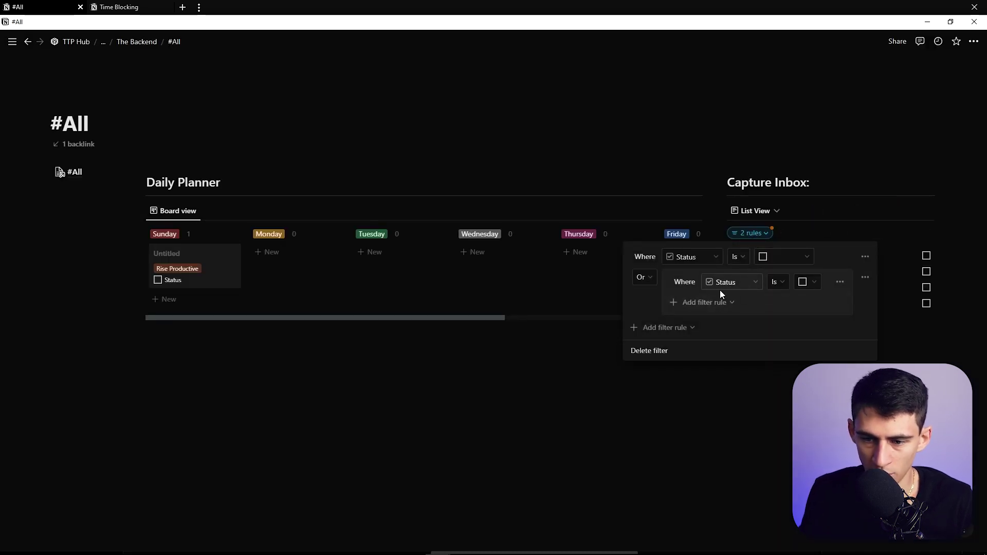
{"action": "left_click", "coordinate": [720, 290]}
{"action": "left_click", "coordinate": [688, 368]}
{"action": "left_click", "coordinate": [797, 282]}
{"action": "left_click", "coordinate": [752, 282]}
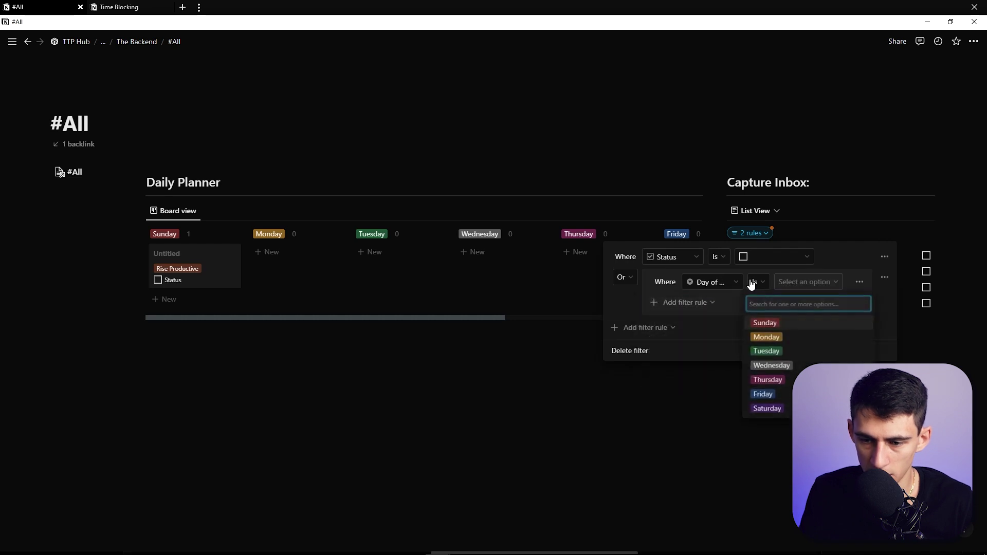
{"action": "left_click", "coordinate": [740, 333]}
{"action": "left_click", "coordinate": [771, 216]}
Sort the Capture Inbox by Created Time and add a test entry named "dfasfsfaf"
{"action": "left_click", "coordinate": [842, 210]}
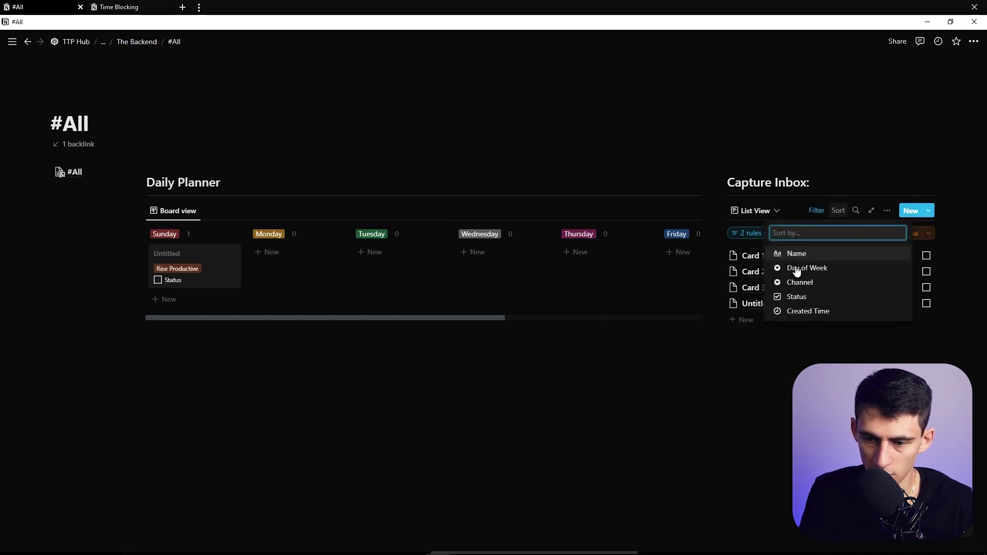
{"action": "left_click", "coordinate": [803, 309]}
{"action": "left_click", "coordinate": [773, 324]}
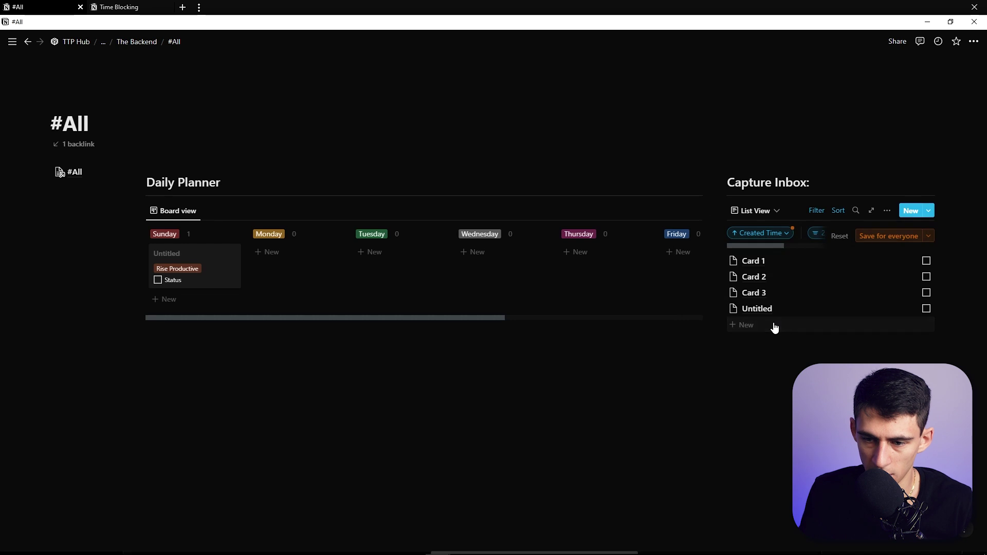
{"action": "left_click", "coordinate": [773, 324]}
{"action": "type", "text": "dfasfsfaf"}
{"action": "left_click", "coordinate": [773, 322]}
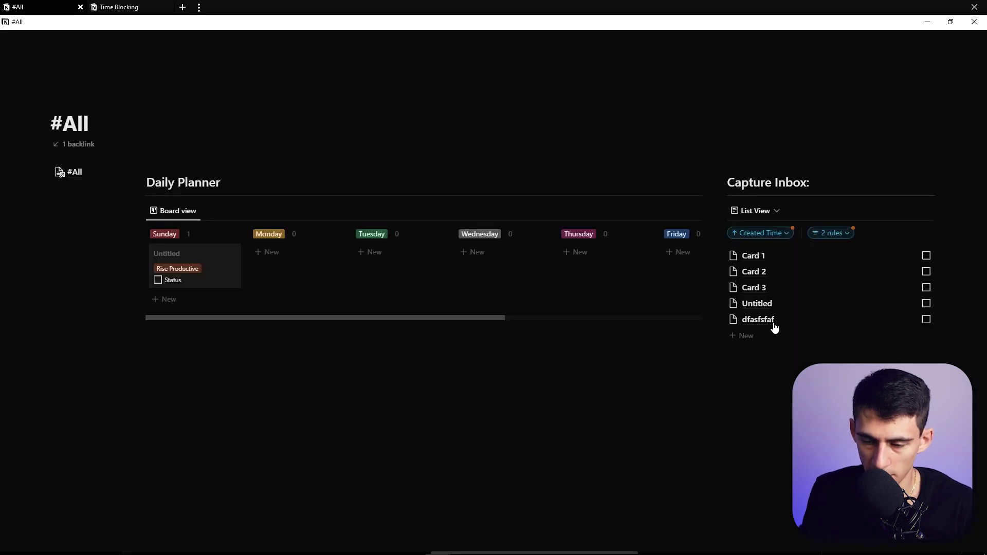
Check the Capture Inbox's Created Time sort, keeping it Ascending, and save the view's filter and sort for everyone
{"action": "left_click", "coordinate": [818, 234]}
{"action": "left_click", "coordinate": [835, 212]}
{"action": "left_click", "coordinate": [837, 211]}
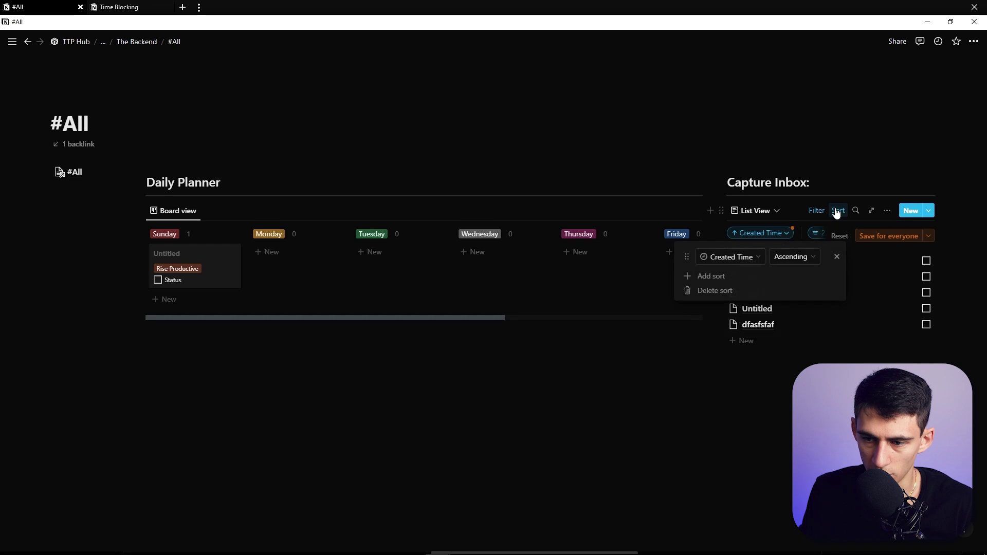
{"action": "left_click", "coordinate": [773, 234]}
{"action": "left_click", "coordinate": [887, 238]}
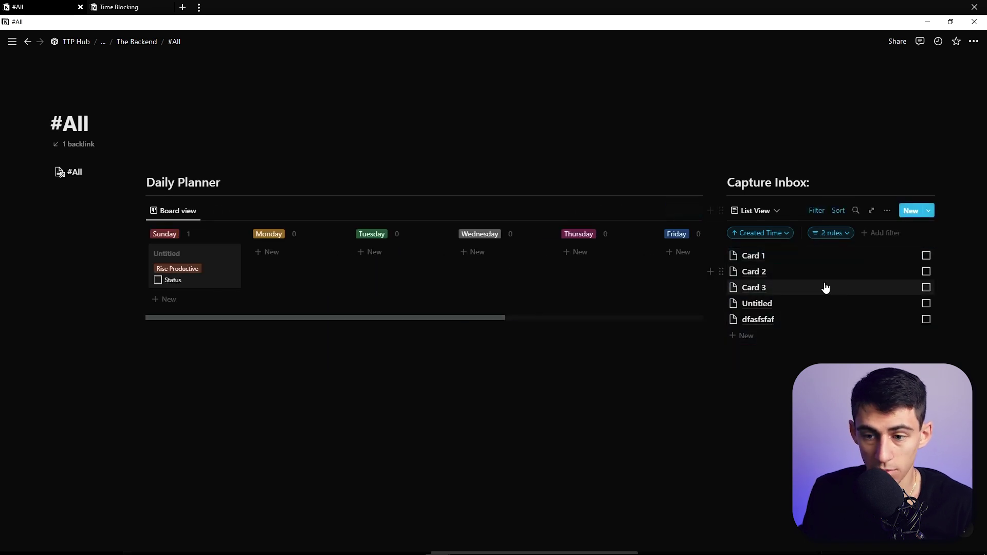
Move a Capture Inbox card into the Daily Planner's Sunday column and return it to the inbox
{"action": "left_click_drag", "start_coordinate": [784, 264], "coordinate": [150, 249]}
{"action": "left_click_drag", "start_coordinate": [214, 250], "coordinate": [771, 257]}
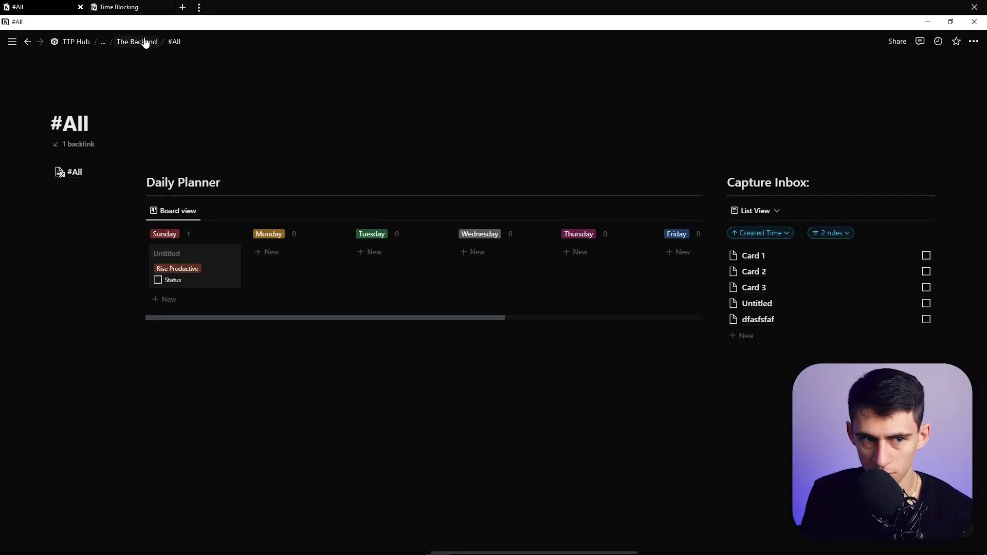
Duplicate the #All page in The Backend and open the copy
{"action": "left_click", "coordinate": [146, 42]}
{"action": "right_click", "coordinate": [390, 144]}
{"action": "left_click", "coordinate": [404, 189]}
{"action": "left_click", "coordinate": [346, 166]}
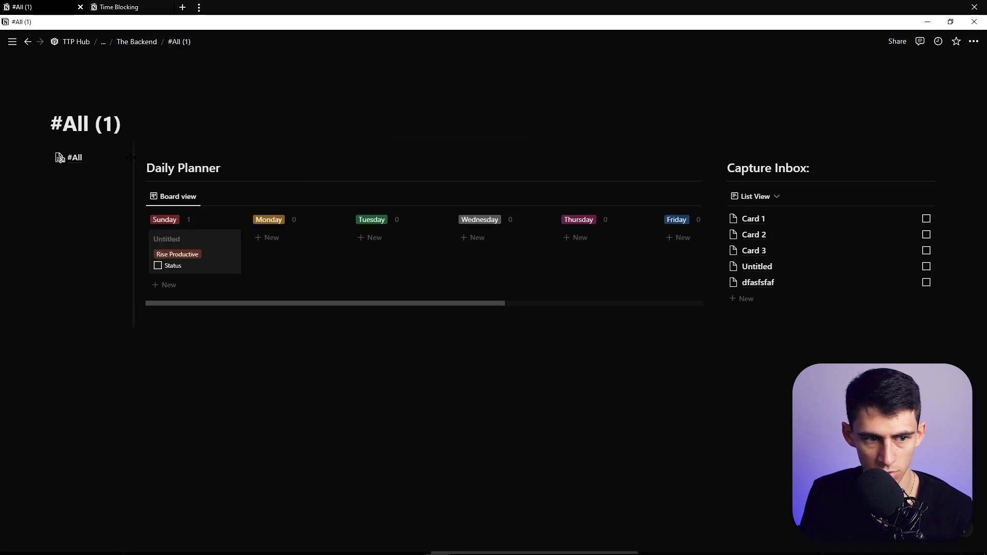
Inspect the Channel options in the Sunday card and close the card
{"action": "left_click", "coordinate": [186, 239]}
{"action": "left_click", "coordinate": [425, 182]}
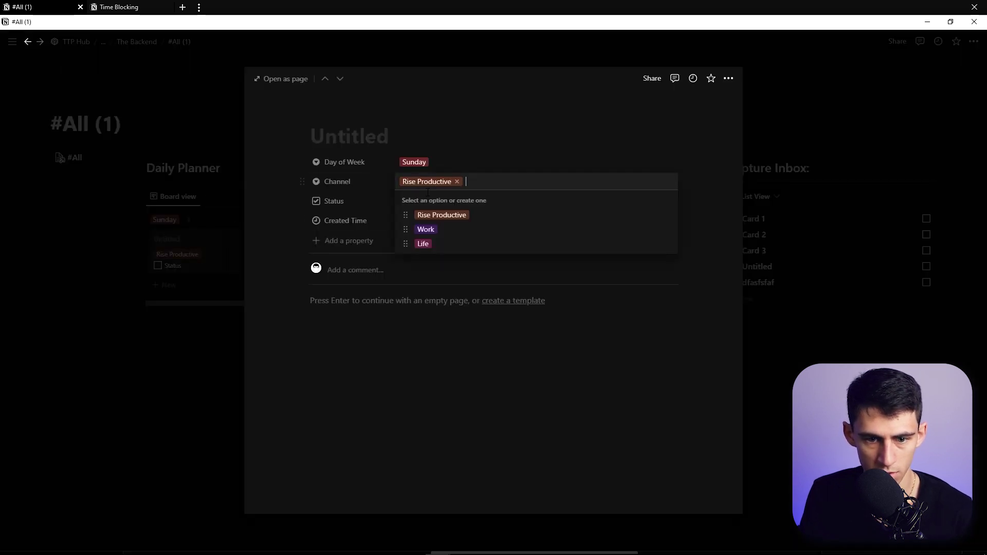
{"action": "left_click", "coordinate": [240, 148]}
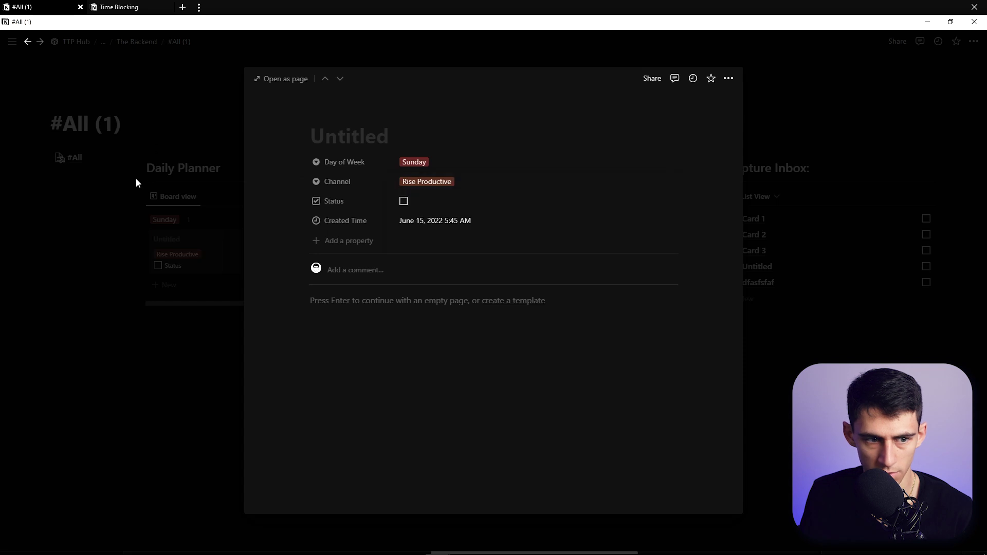
{"action": "left_click", "coordinate": [136, 178]}
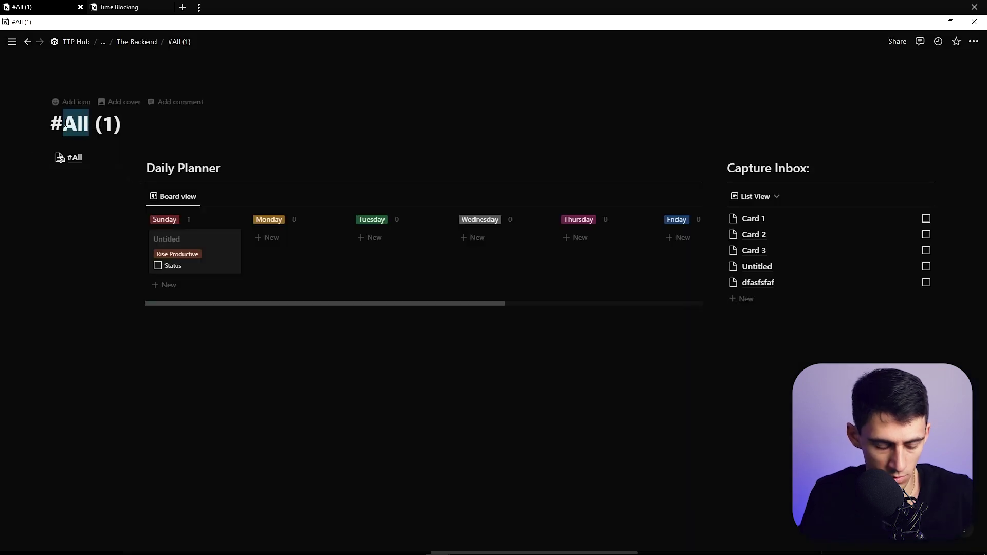
Rename the duplicated page as "#RiseProductive"
{"action": "type", "text": "RiseProductive"}
{"action": "key", "text": "Delete"}
{"action": "key", "text": "Delete"}
{"action": "key", "text": "Delete"}
{"action": "key", "text": "Delete"}
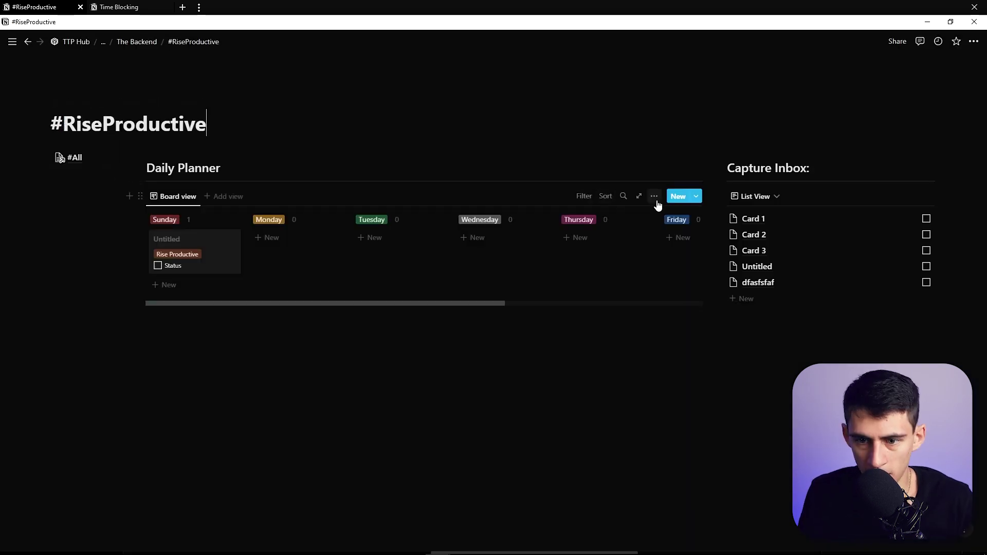
Filter the Daily Planner board by Channel is Rise Productive and save the filter for everyone
{"action": "left_click", "coordinate": [584, 197]}
{"action": "left_click", "coordinate": [548, 268]}
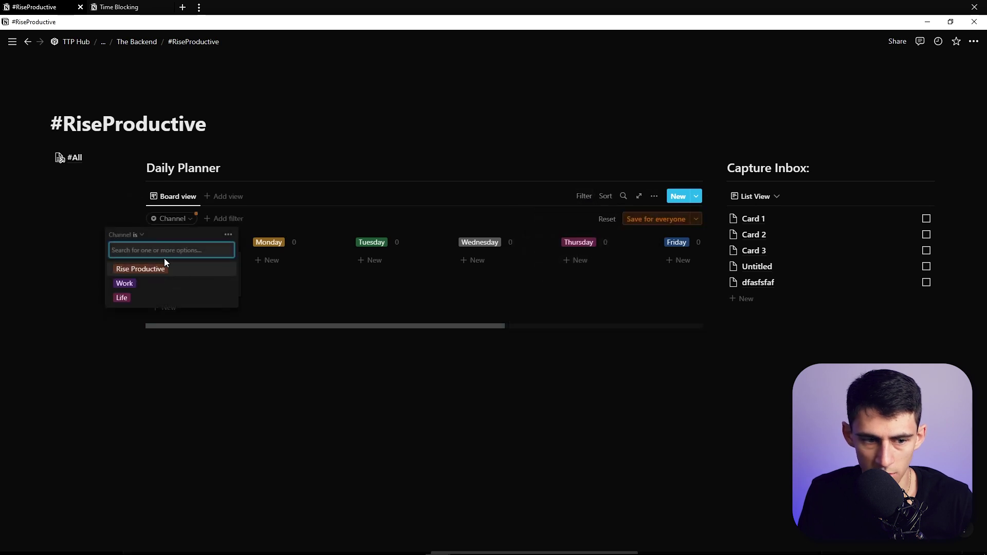
{"action": "left_click", "coordinate": [141, 269]}
{"action": "left_click", "coordinate": [205, 338]}
{"action": "left_click", "coordinate": [656, 219]}
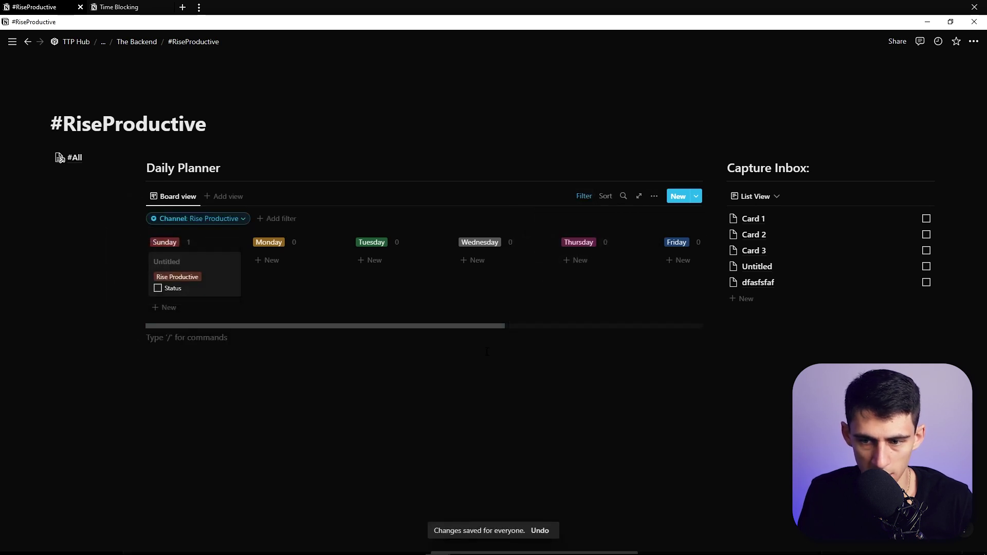
Copy the #RiseProductive page's link and add it as a page link beneath #All in the synced channel list
{"action": "left_click", "coordinate": [974, 41]}
{"action": "left_click", "coordinate": [889, 199]}
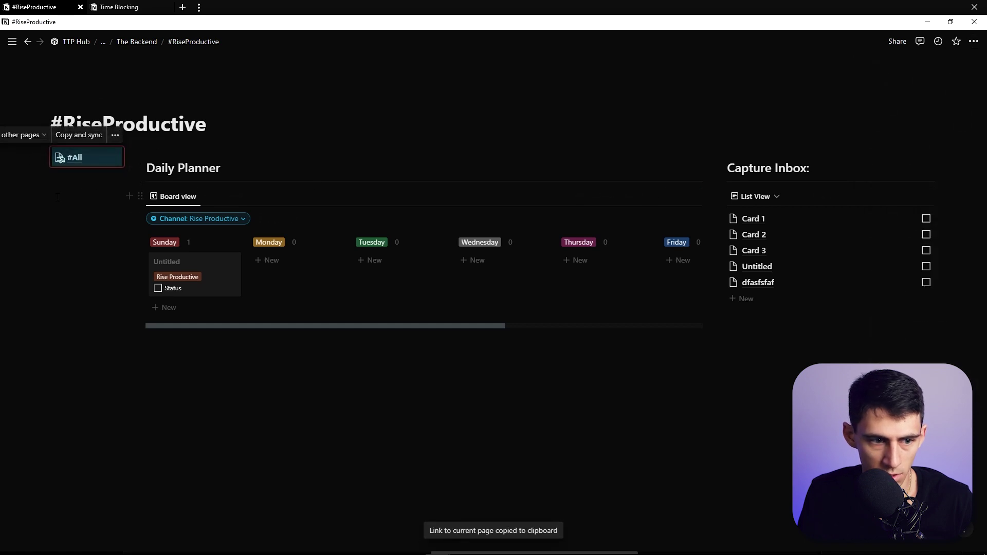
{"action": "key", "text": "ctrl+v"}
{"action": "left_click_drag", "start_coordinate": [139, 337], "coordinate": [59, 187]}
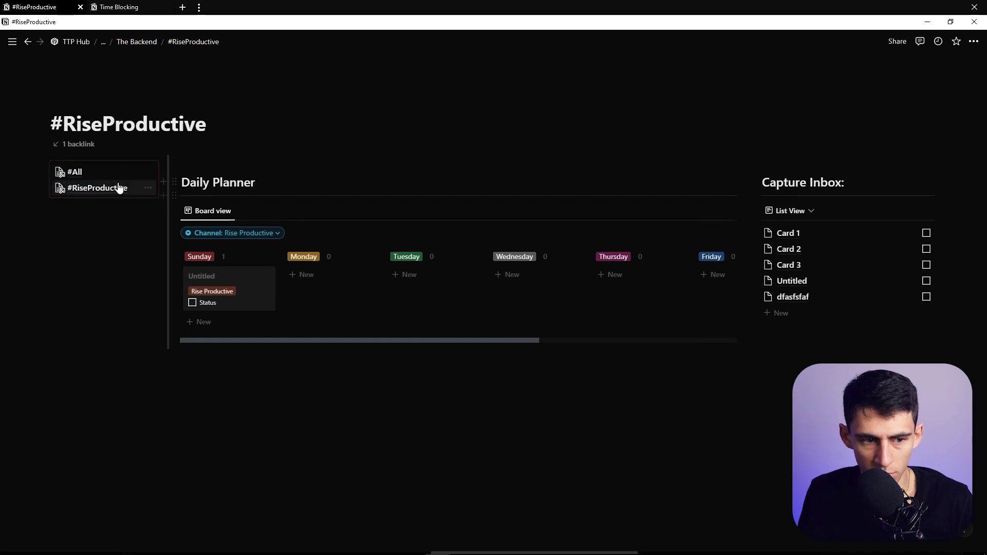
On the #All page, widen the channel links column to fit the names and narrow the Capture Inbox column
{"action": "left_click", "coordinate": [74, 172]}
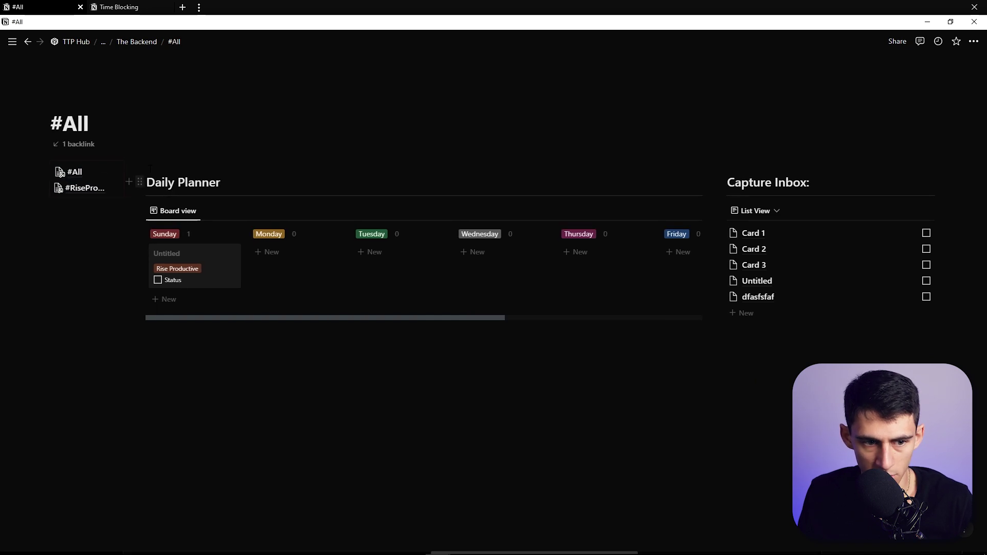
{"action": "left_click_drag", "start_coordinate": [141, 156], "coordinate": [175, 157]}
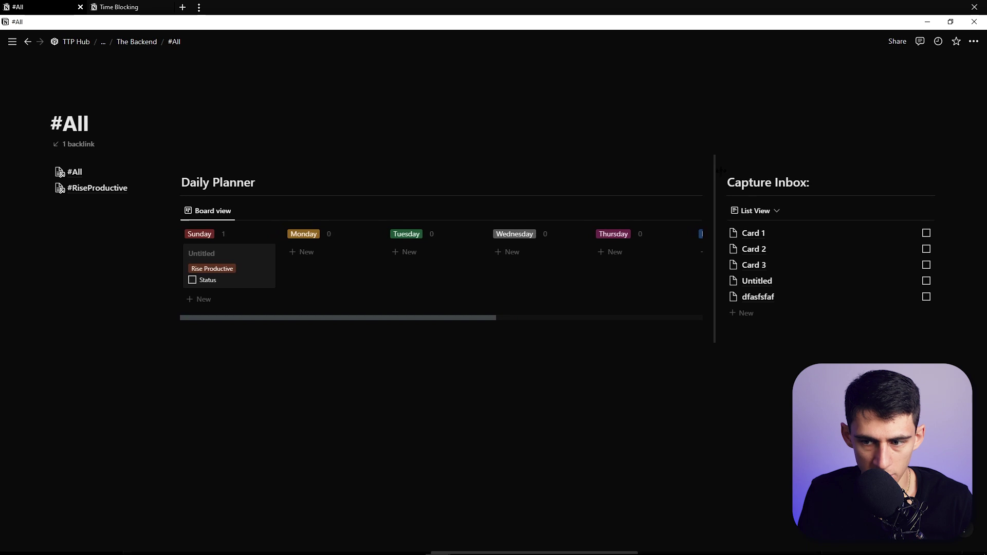
{"action": "left_click_drag", "start_coordinate": [704, 174], "coordinate": [739, 173]}
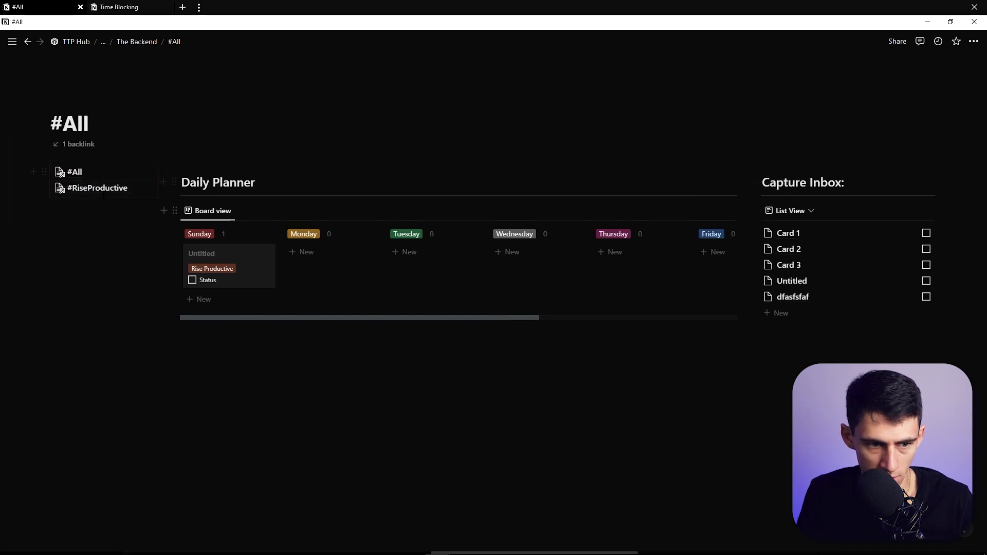
Retitle the #RiseProductive page as "#Rise Productive" and make two duplicates of it in The Backend
{"action": "left_click", "coordinate": [123, 188]}
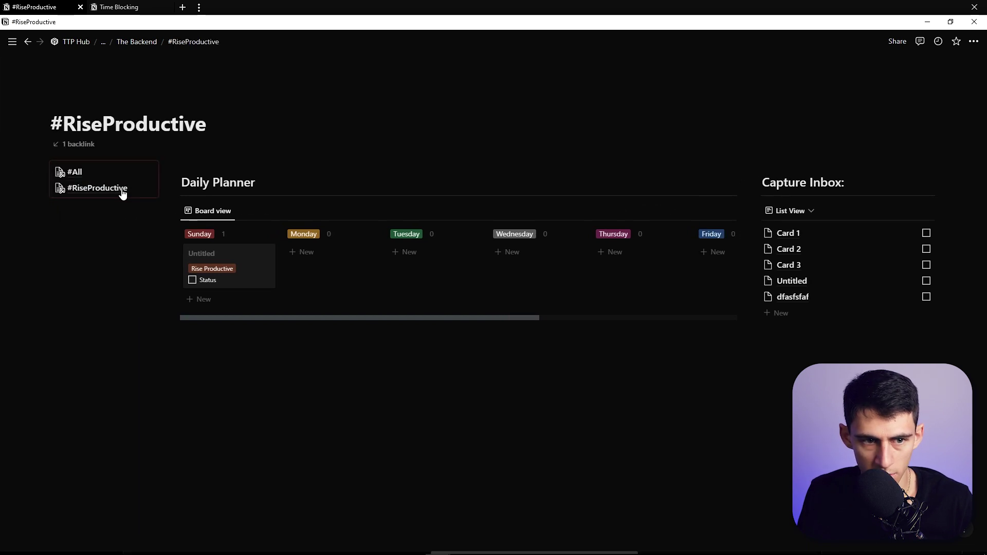
{"action": "left_click", "coordinate": [137, 42]}
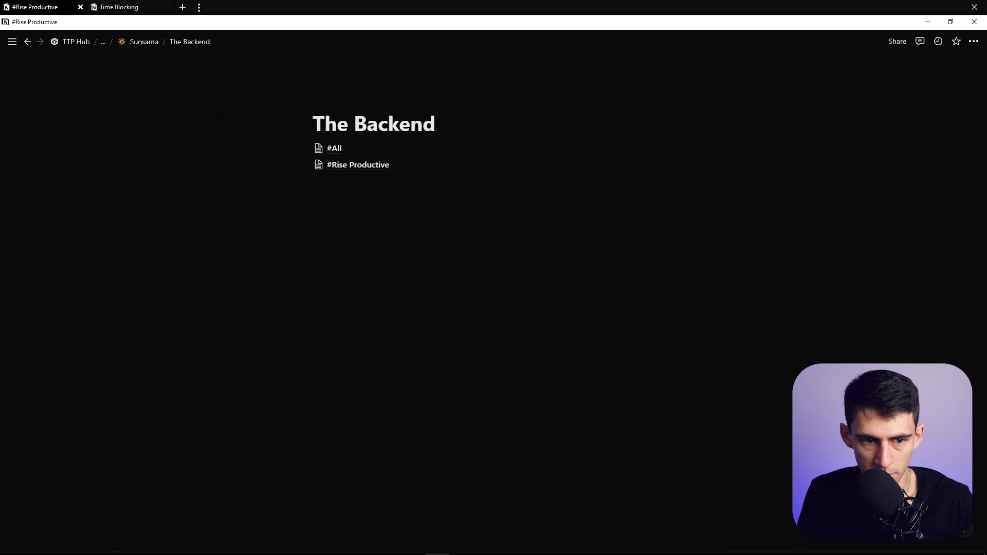
{"action": "right_click", "coordinate": [353, 168]}
{"action": "left_click", "coordinate": [364, 216]}
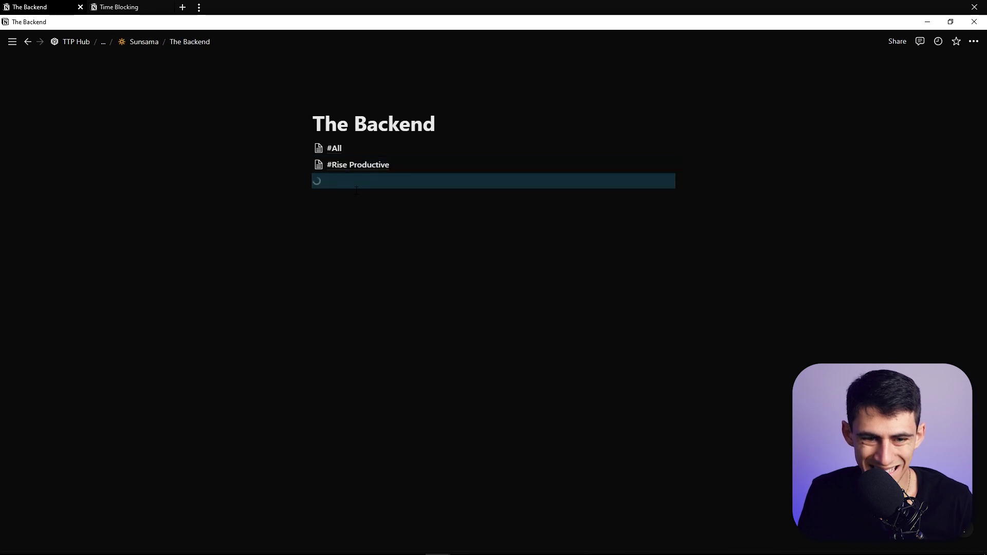
{"action": "right_click", "coordinate": [386, 183]}
{"action": "left_click", "coordinate": [396, 231]}
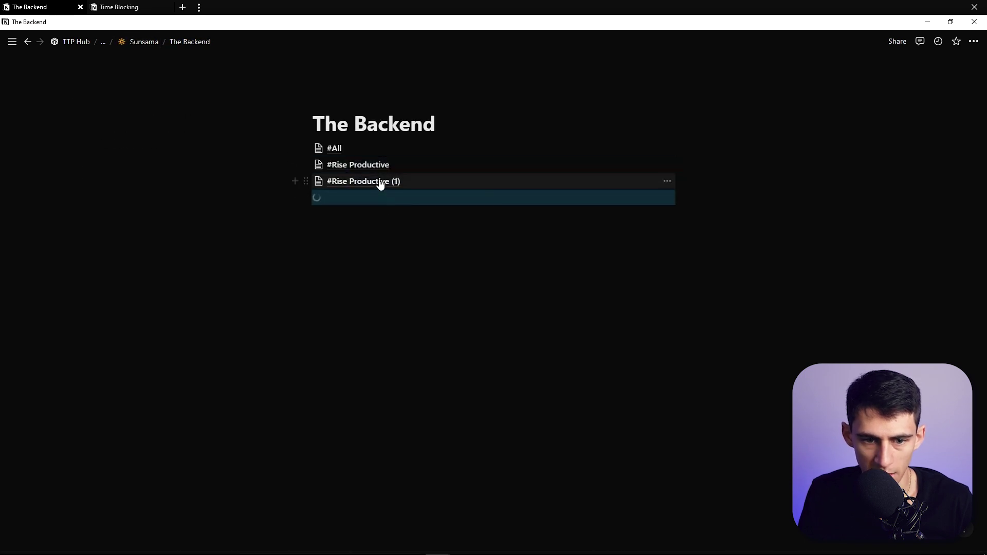
Open the first copy of the #Rise Productive page and check the Channel options in its Sunday card
{"action": "left_click", "coordinate": [380, 183]}
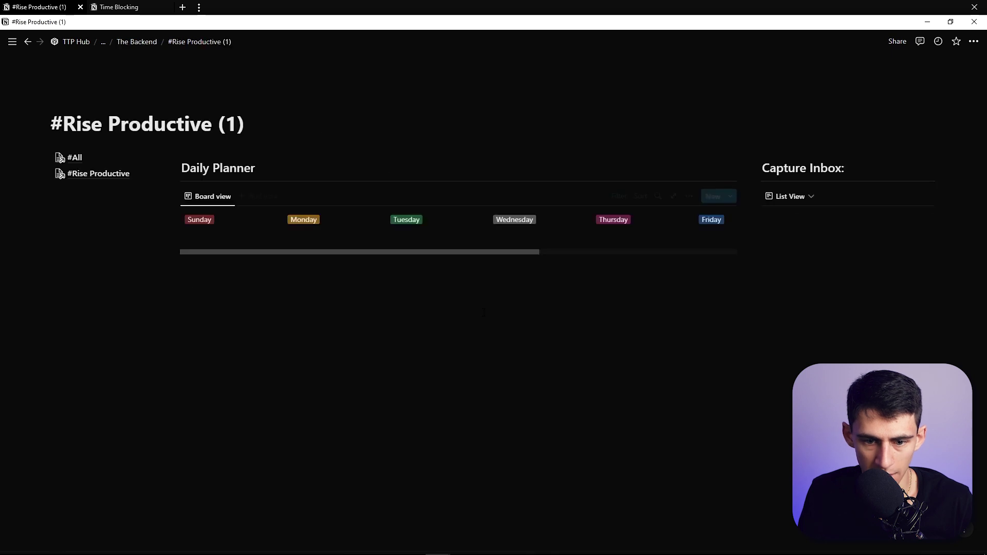
{"action": "left_click", "coordinate": [243, 268]}
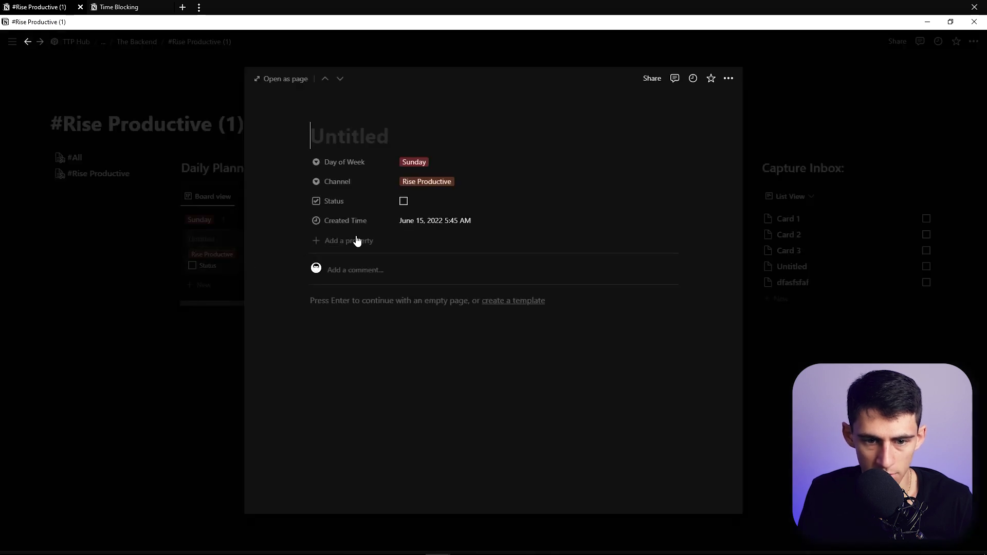
{"action": "left_click", "coordinate": [449, 181]}
{"action": "left_click", "coordinate": [279, 177]}
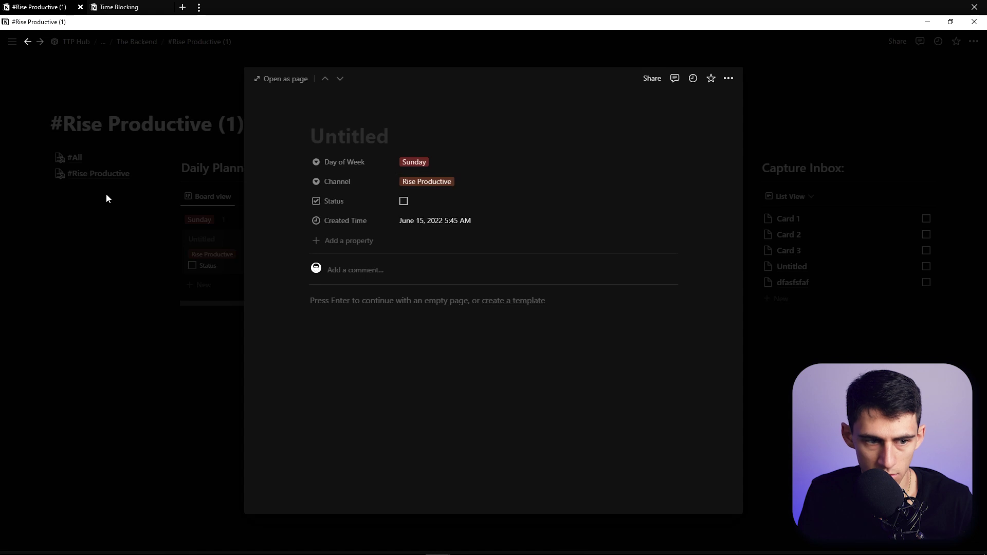
Retitle the first #Rise Productive copy as "#Work" and filter its Daily Planner board to the Work channel for everyone
{"action": "left_click", "coordinate": [106, 197]}
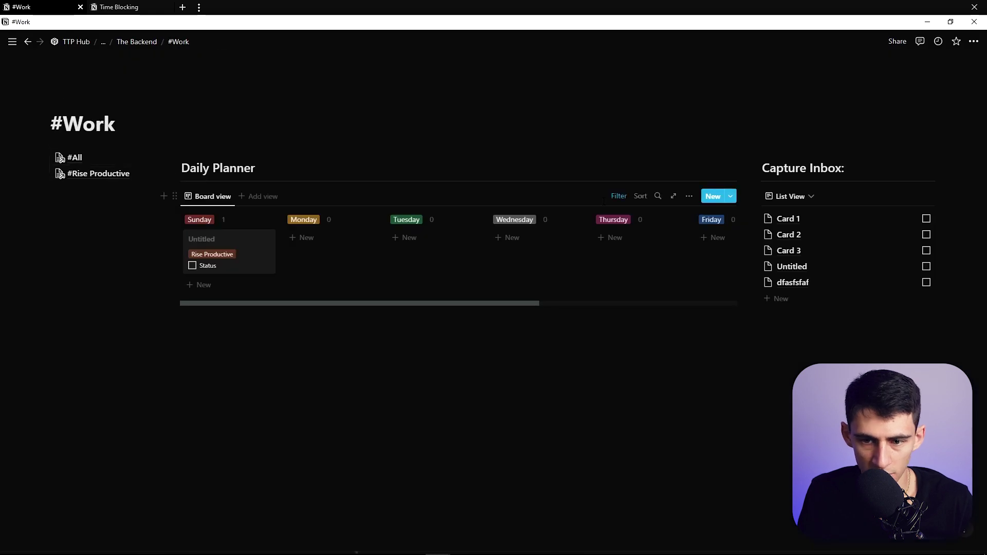
{"action": "left_click", "coordinate": [618, 196]}
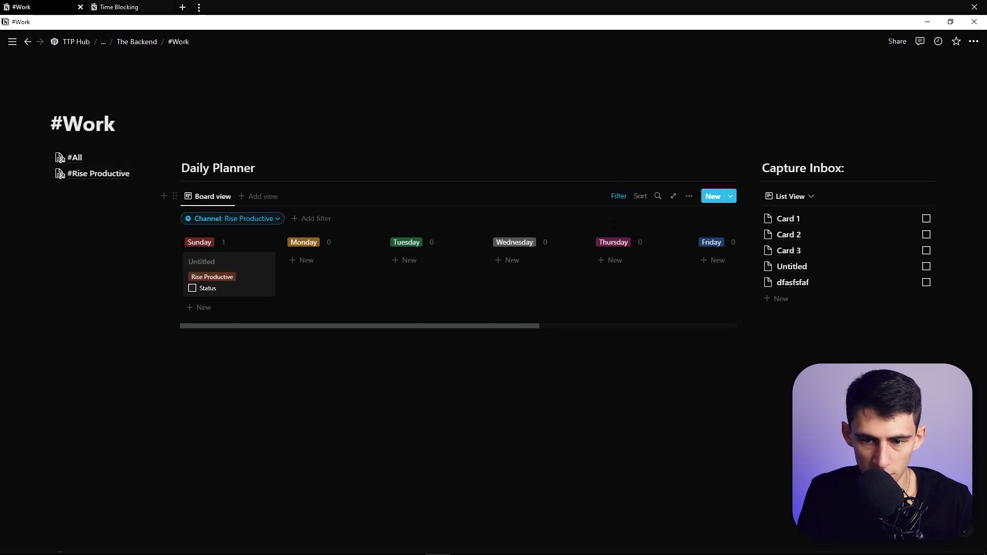
{"action": "left_click", "coordinate": [236, 218]}
{"action": "left_click", "coordinate": [186, 294]}
{"action": "left_click", "coordinate": [722, 222]}
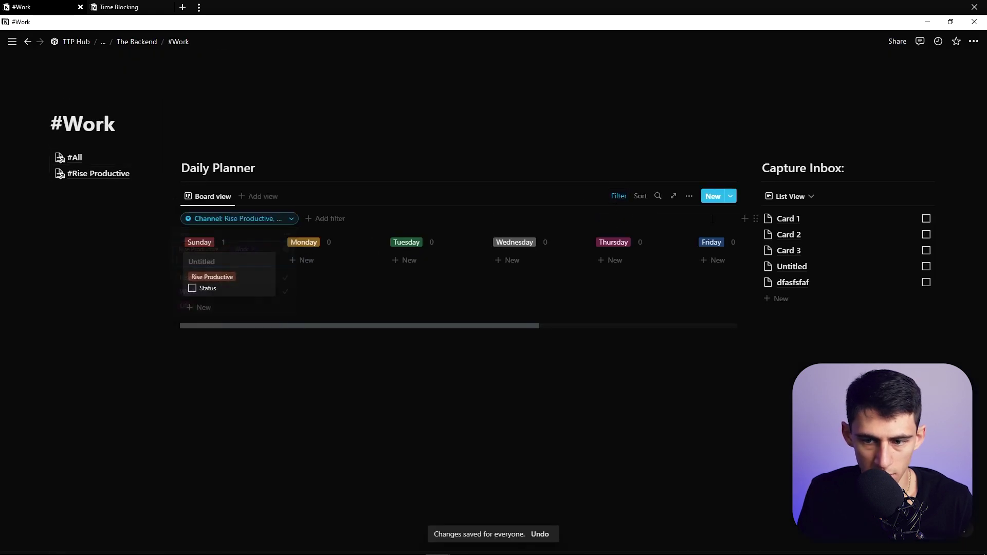
Copy the #Work page's link and add it as a page link beneath #Rise Productive in the synced channel list
{"action": "left_click", "coordinate": [974, 41]}
{"action": "left_click", "coordinate": [887, 201]}
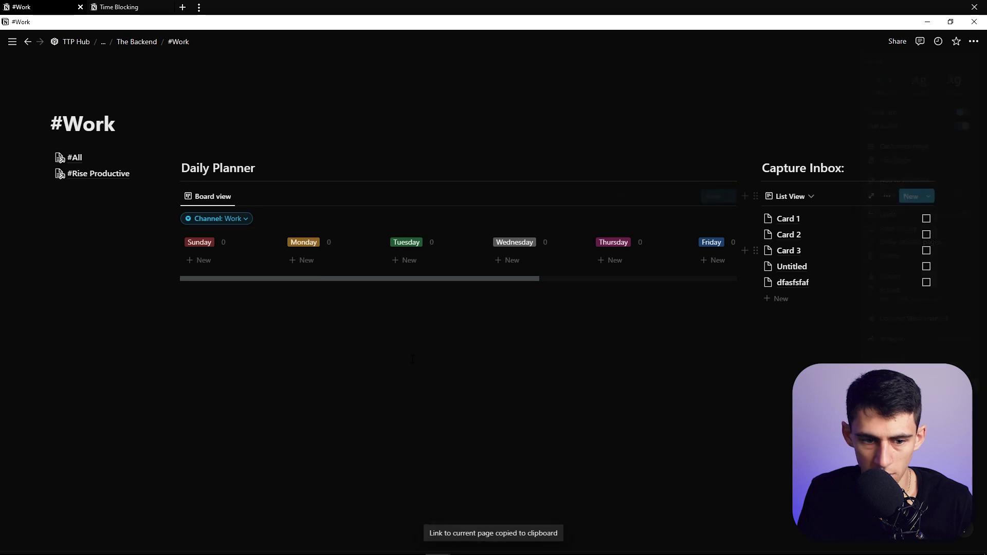
{"action": "left_click", "coordinate": [103, 189]}
{"action": "key", "text": "ctrl+v"}
{"action": "left_click", "coordinate": [146, 274]}
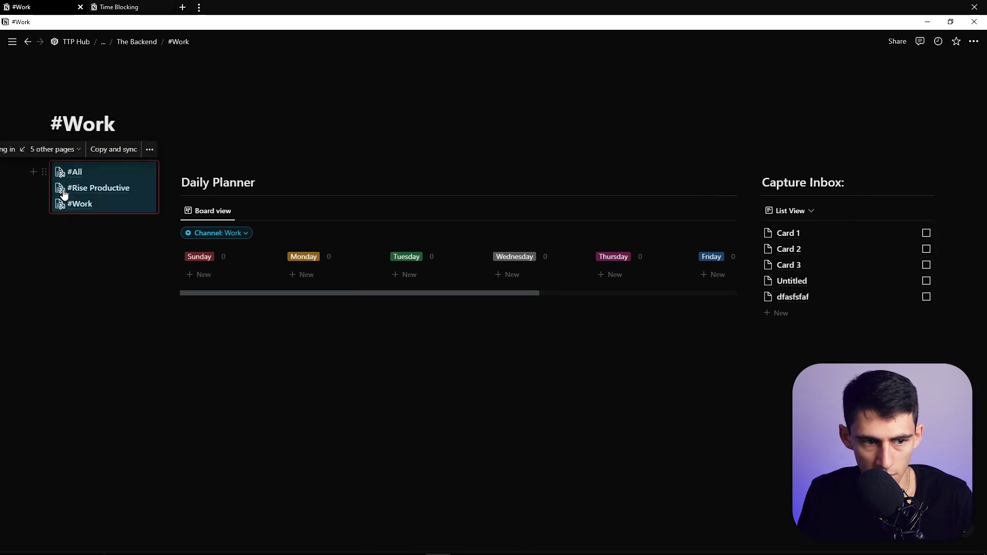
On the second #Rise Productive copy, filter the Daily Planner board to the Life channel for everyone and retitle the page "#Life"
{"action": "left_click", "coordinate": [63, 200]}
{"action": "left_click", "coordinate": [401, 200]}
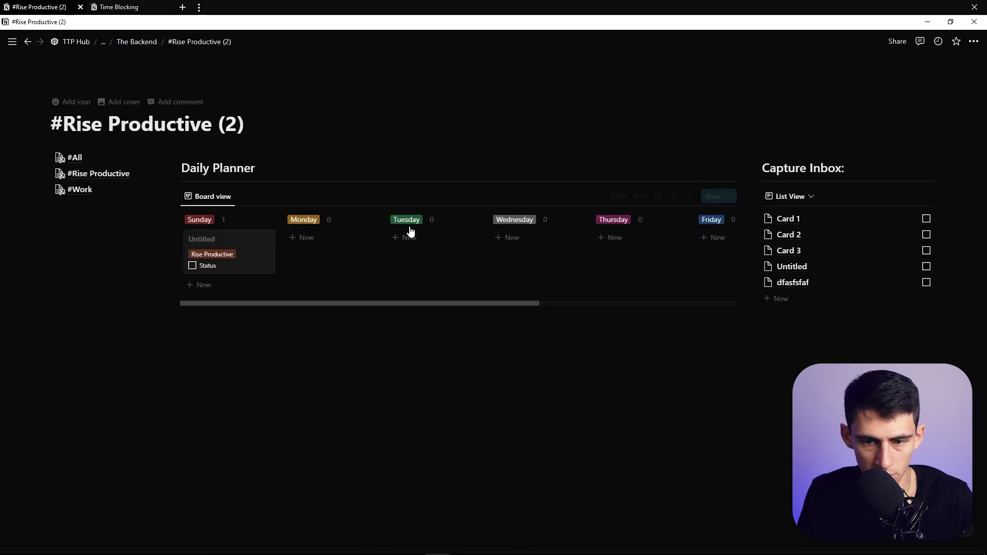
{"action": "left_click", "coordinate": [232, 221]}
{"action": "left_click", "coordinate": [217, 295]}
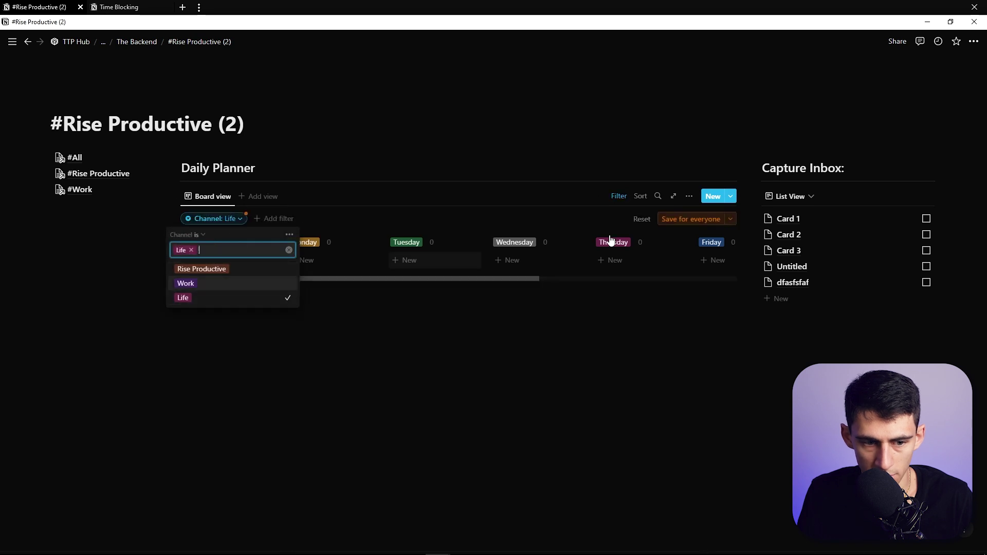
{"action": "left_click", "coordinate": [677, 219]}
{"action": "left_click_drag", "start_coordinate": [244, 126], "coordinate": [73, 129]}
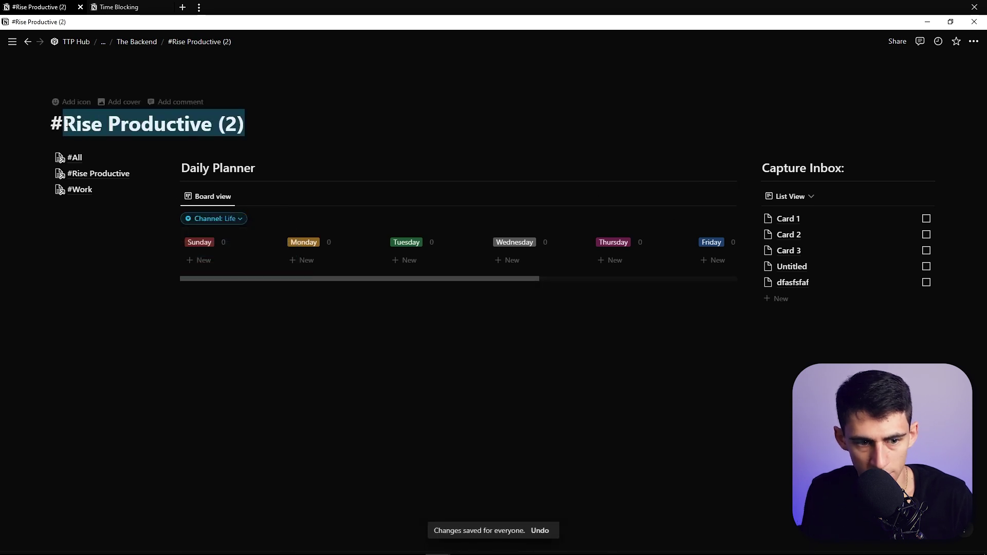
{"action": "type", "text": "Life"}
Copy the #Life page's link and add it as a page link beneath #Work in the synced channel list
{"action": "left_click", "coordinate": [974, 41]}
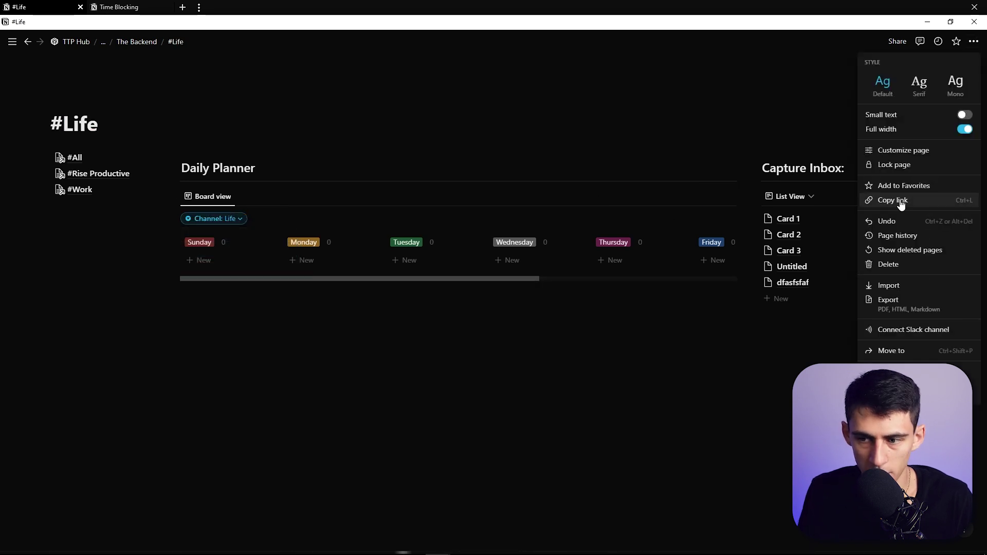
{"action": "left_click", "coordinate": [900, 200]}
{"action": "left_click", "coordinate": [103, 205]}
{"action": "key", "text": "ctrl+v"}
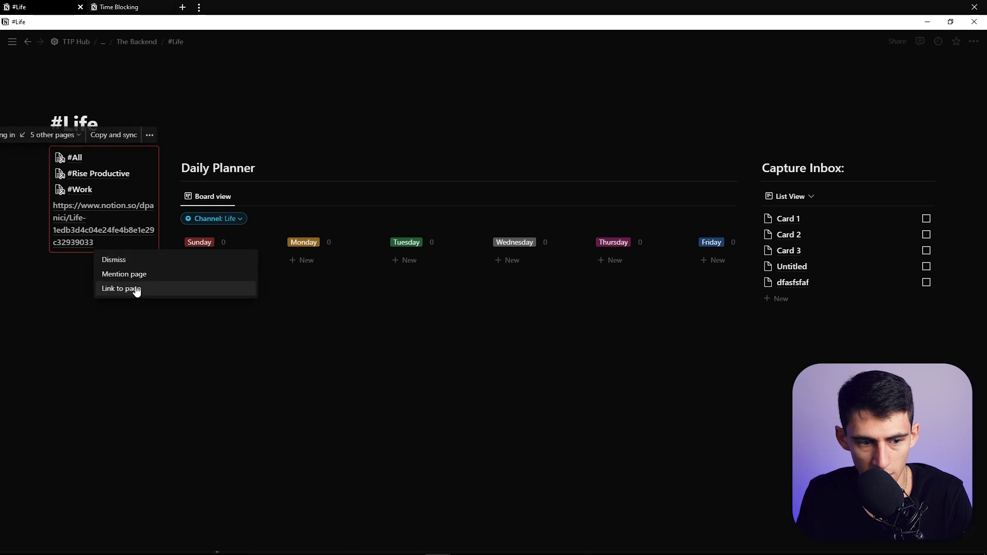
{"action": "left_click", "coordinate": [137, 289]}
Try the synced channel links, then test the #Life board by adding a Monday card and deleting it
{"action": "left_click", "coordinate": [78, 172]}
{"action": "left_click", "coordinate": [77, 188]}
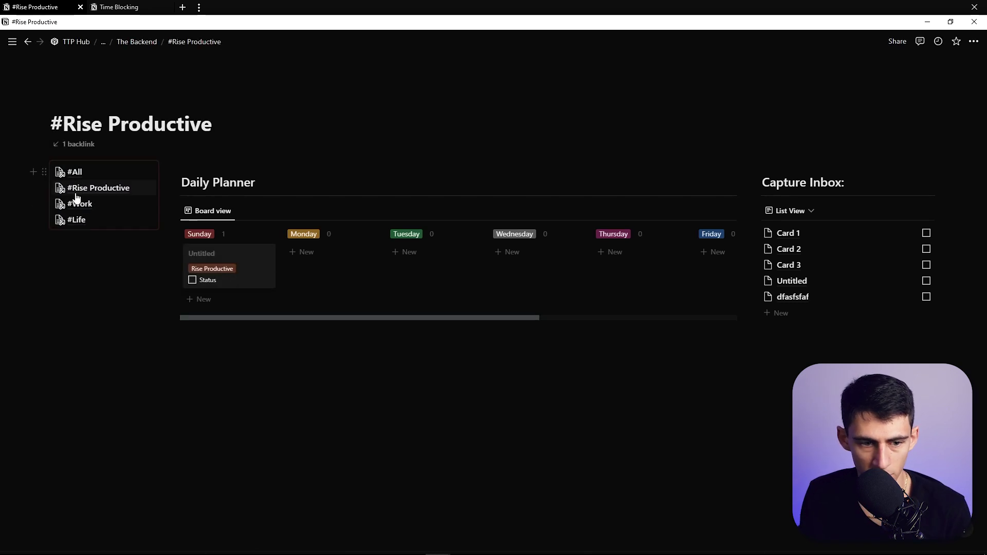
{"action": "left_click", "coordinate": [76, 219]}
{"action": "left_click", "coordinate": [303, 252]}
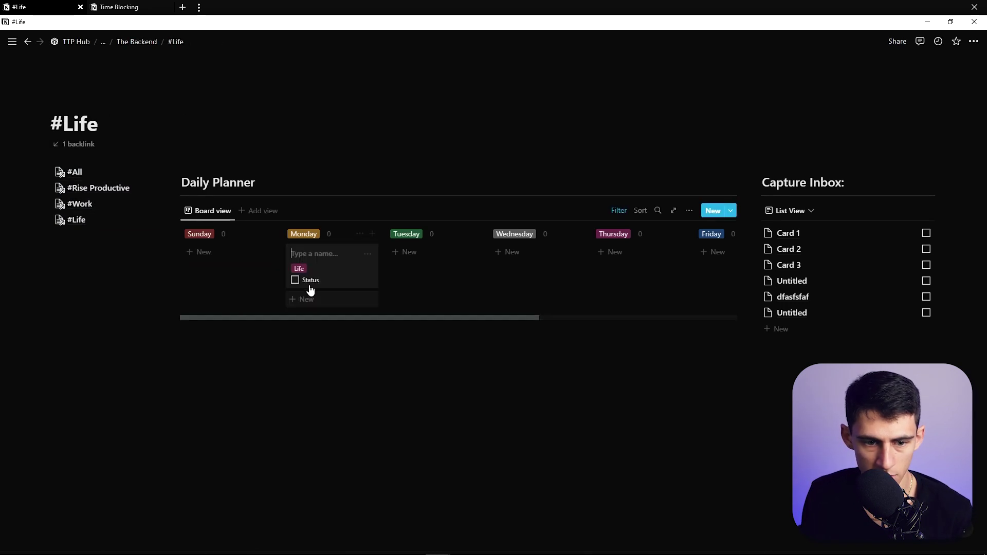
{"action": "right_click", "coordinate": [343, 287]}
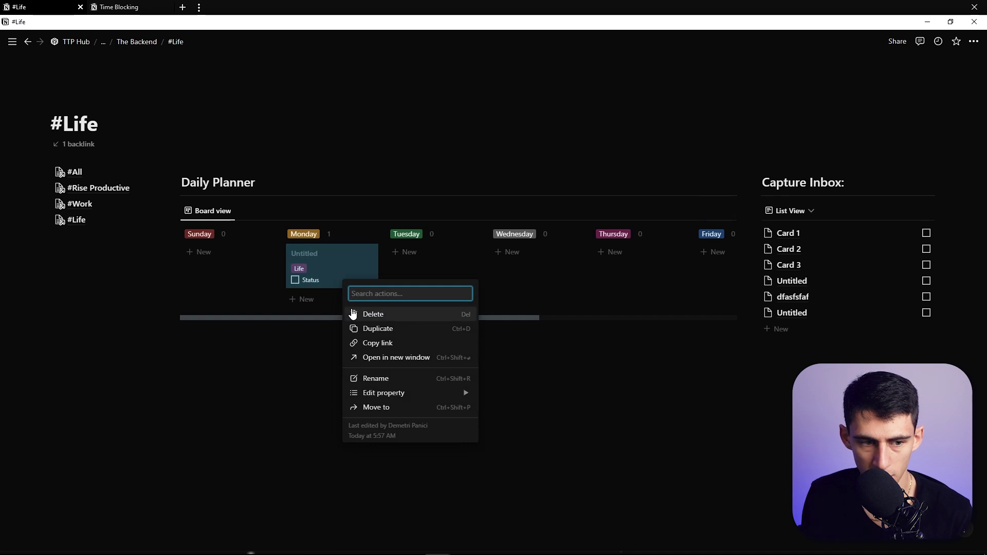
{"action": "key", "text": "Delete"}
Test the #Work page's board by adding a Monday card and deleting it
{"action": "left_click", "coordinate": [79, 203]}
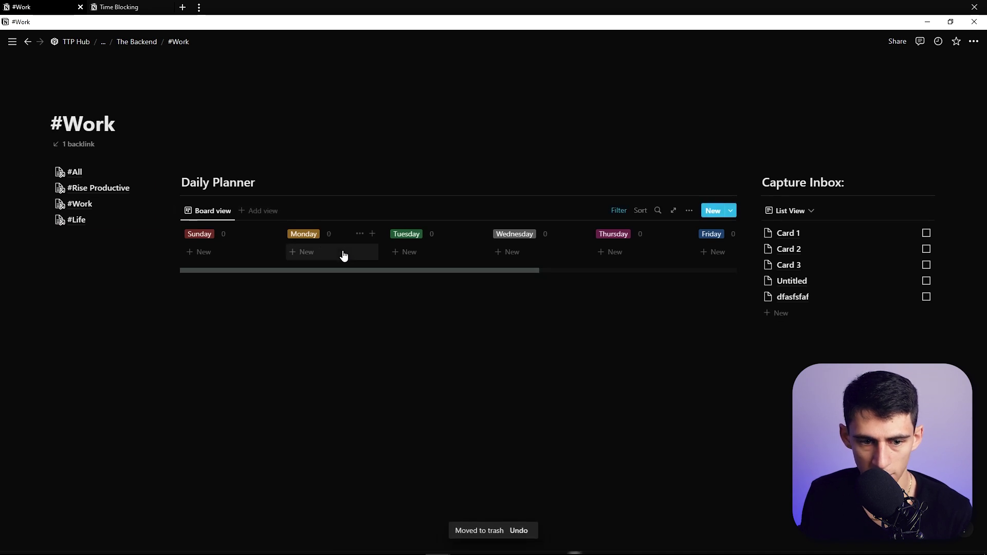
{"action": "left_click", "coordinate": [342, 254]}
{"action": "right_click", "coordinate": [331, 270]}
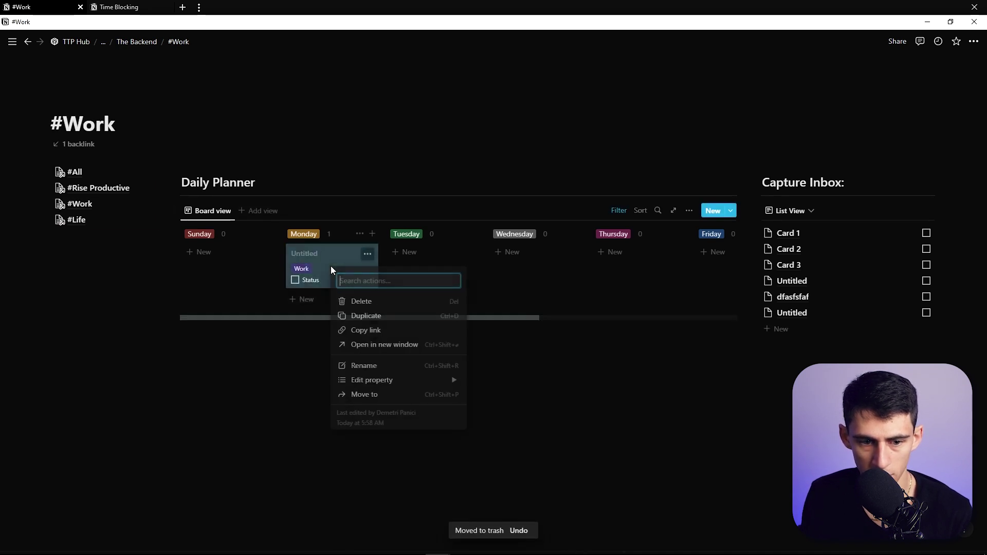
{"action": "left_click", "coordinate": [352, 298]}
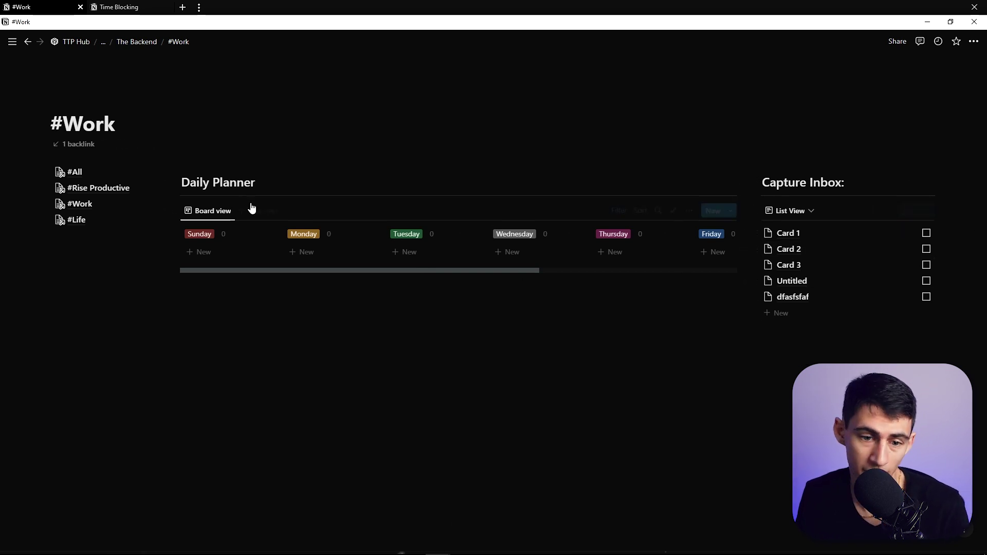
Clean up the Sunsama page by removing the stray text and channel list and moving the Daily Planner database into The Backend
{"action": "left_click", "coordinate": [76, 176]}
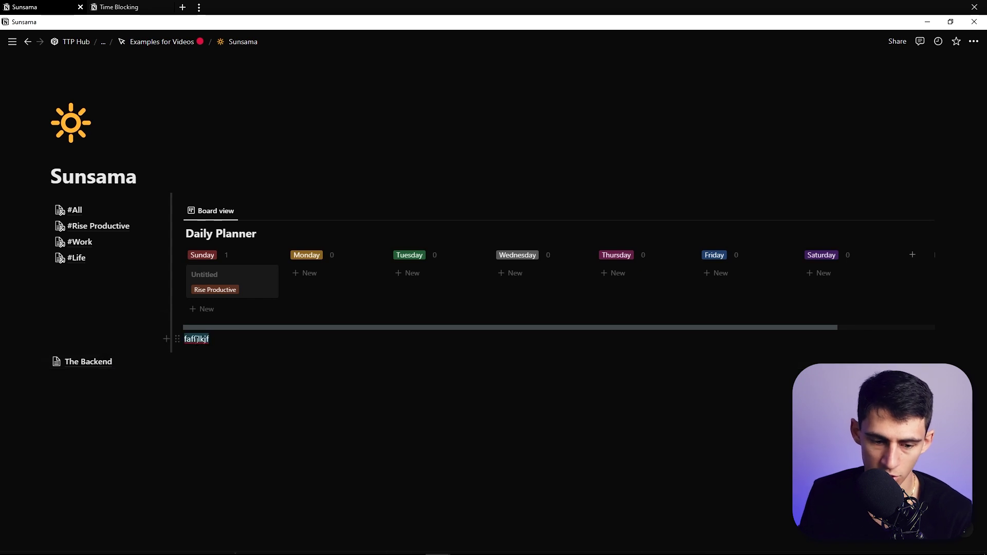
{"action": "key", "text": "BackSpace"}
{"action": "key", "text": "BackSpace"}
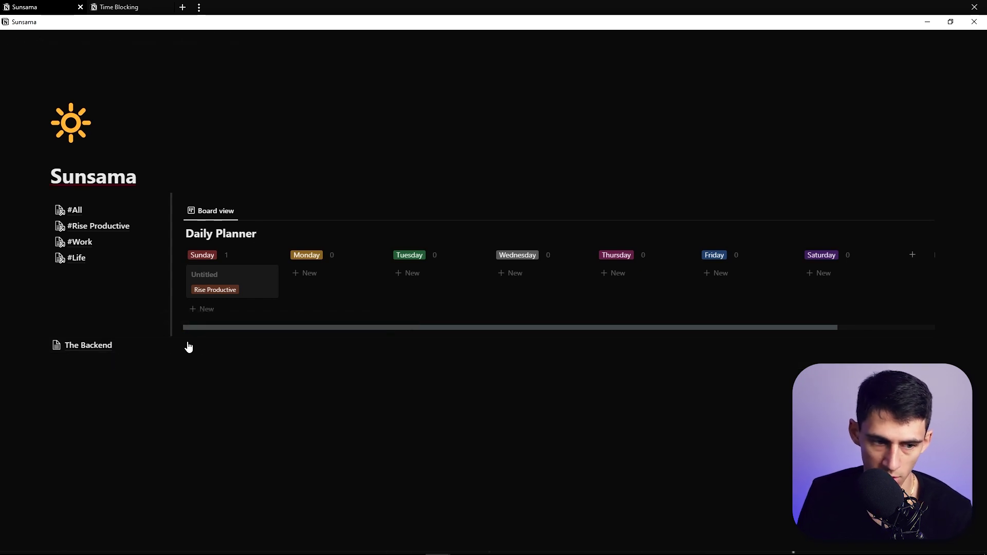
{"action": "left_click_drag", "start_coordinate": [179, 210], "coordinate": [126, 350]}
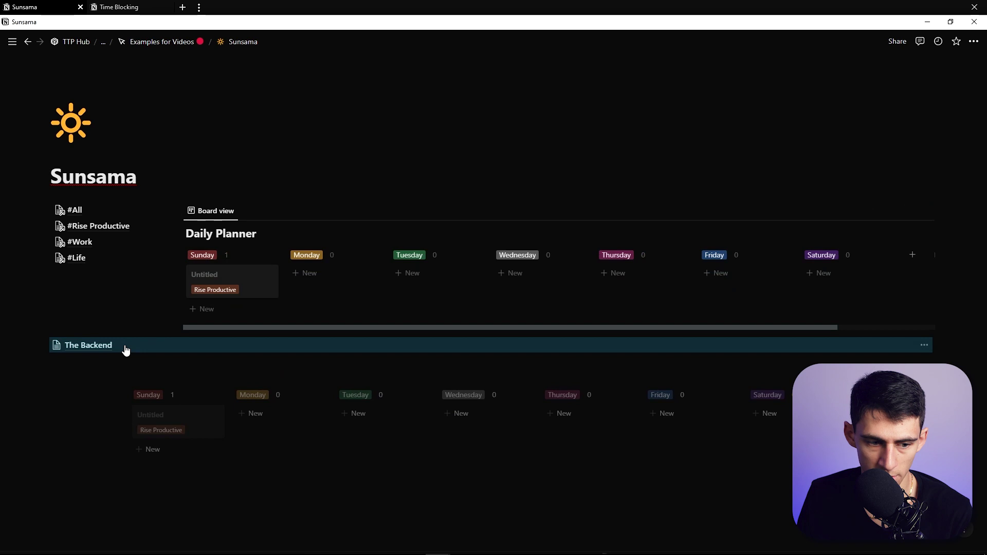
{"action": "left_click", "coordinate": [42, 202]}
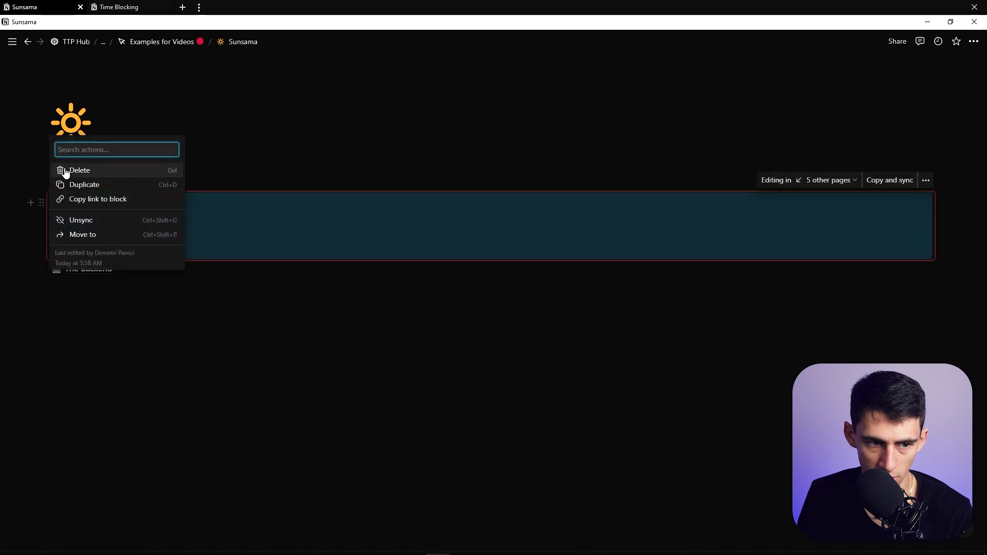
{"action": "left_click", "coordinate": [63, 172]}
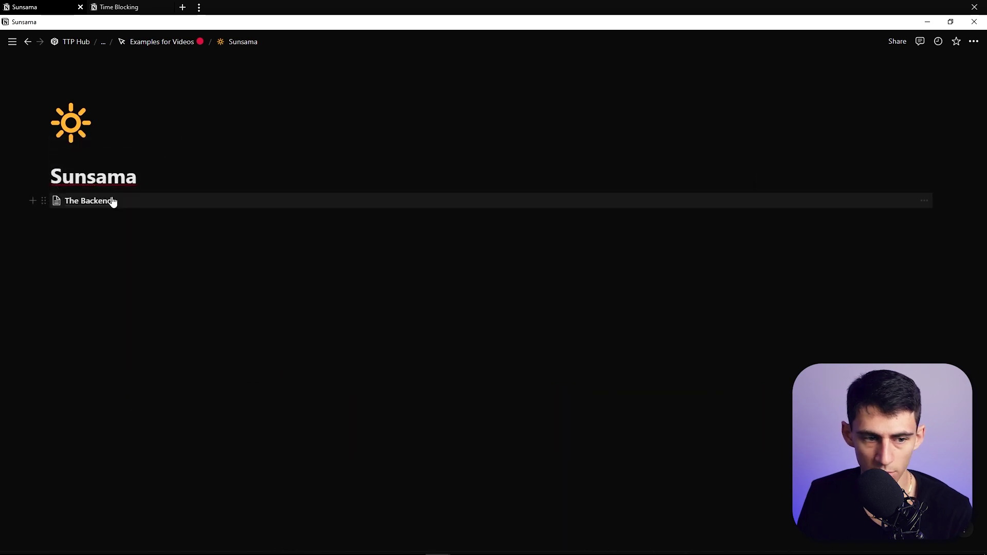
Open The Backend, retitle it "Home" and give it a house icon
{"action": "left_click", "coordinate": [113, 202]}
{"action": "triple_click", "coordinate": [152, 125]}
{"action": "type", "text": "Home"}
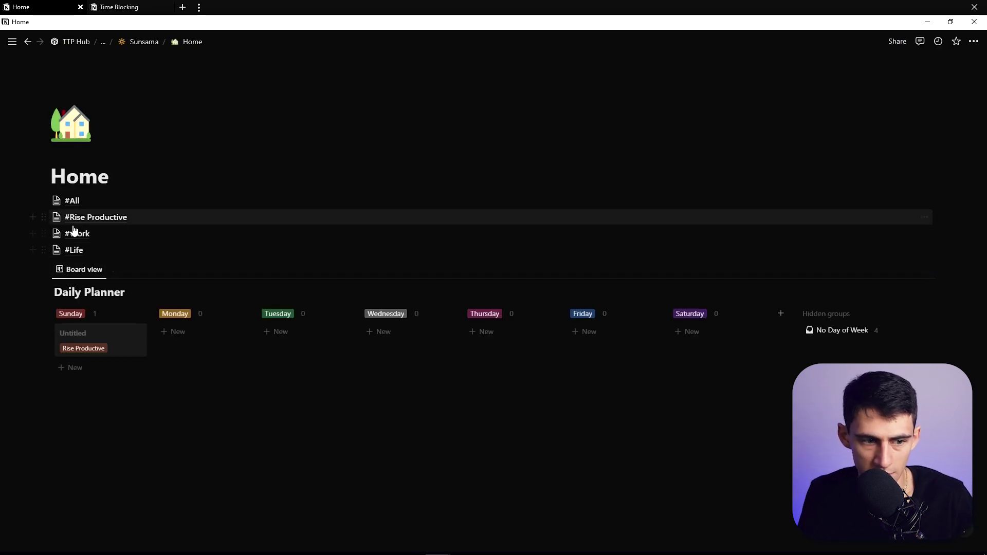
Add a "Databases" toggle heading below the channel pages and place the Daily Planner database inside it as a page
{"action": "left_click", "coordinate": [80, 266]}
{"action": "type", "text": "/"}
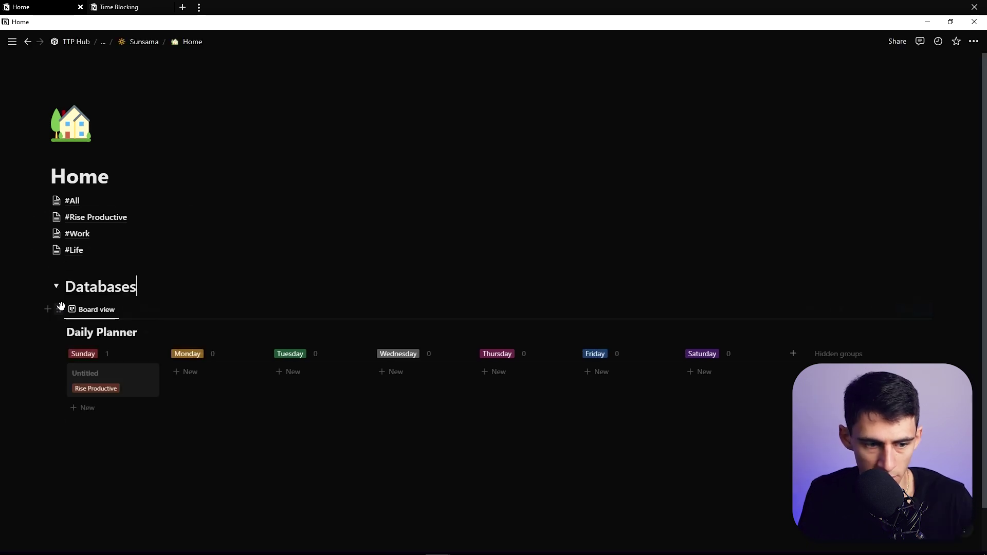
{"action": "left_click", "coordinate": [60, 309]}
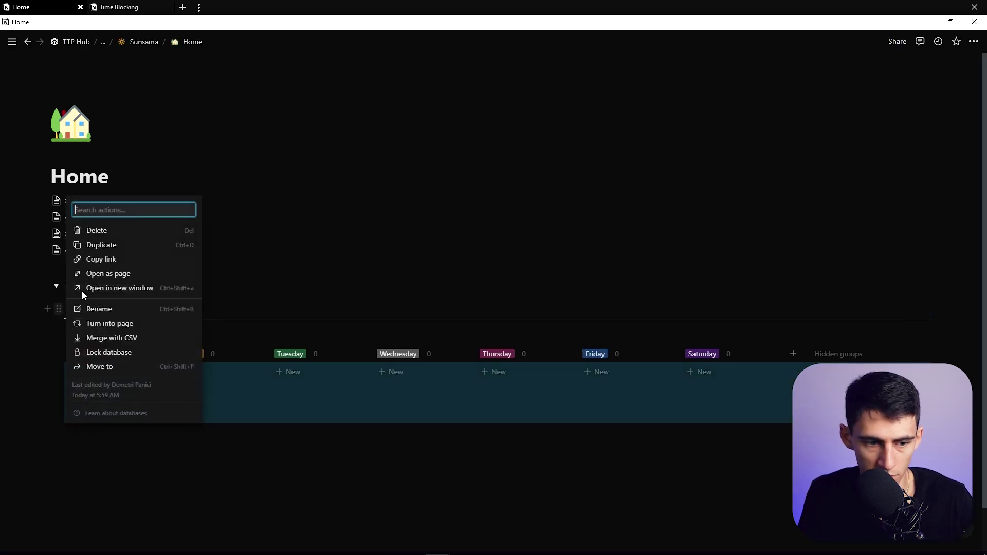
{"action": "left_click", "coordinate": [103, 320]}
Create a calendar database titled "Notes Calendar" inside the Databases toggle, turn it into a page and return to Home
{"action": "left_click", "coordinate": [107, 322]}
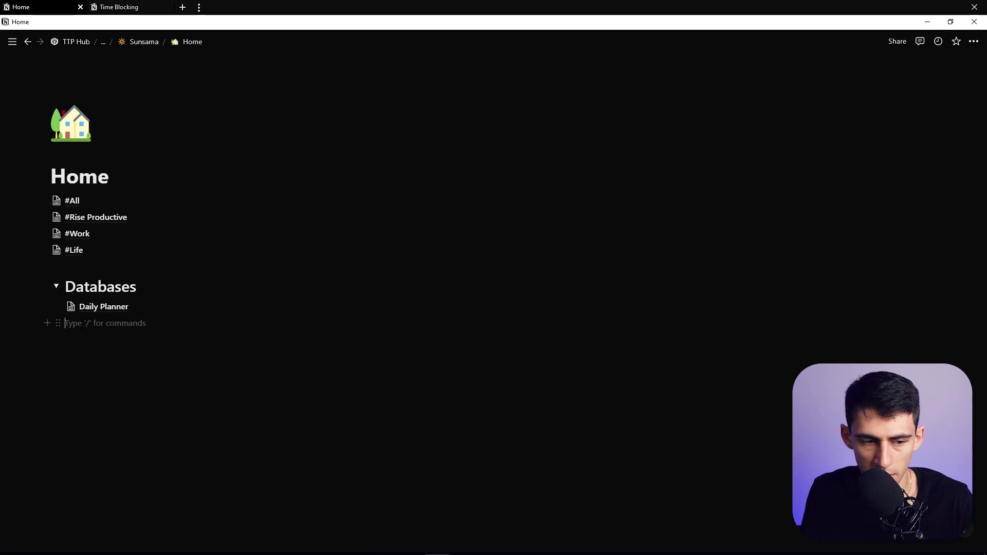
{"action": "type", "text": "/"}
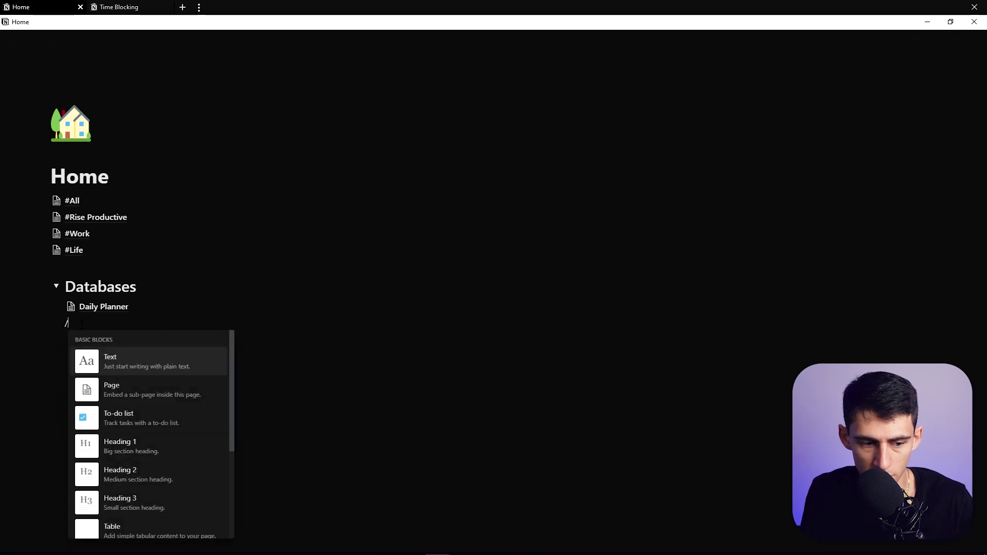
{"action": "type", "text": "t"}
{"action": "type", "text": "es Calenda"}
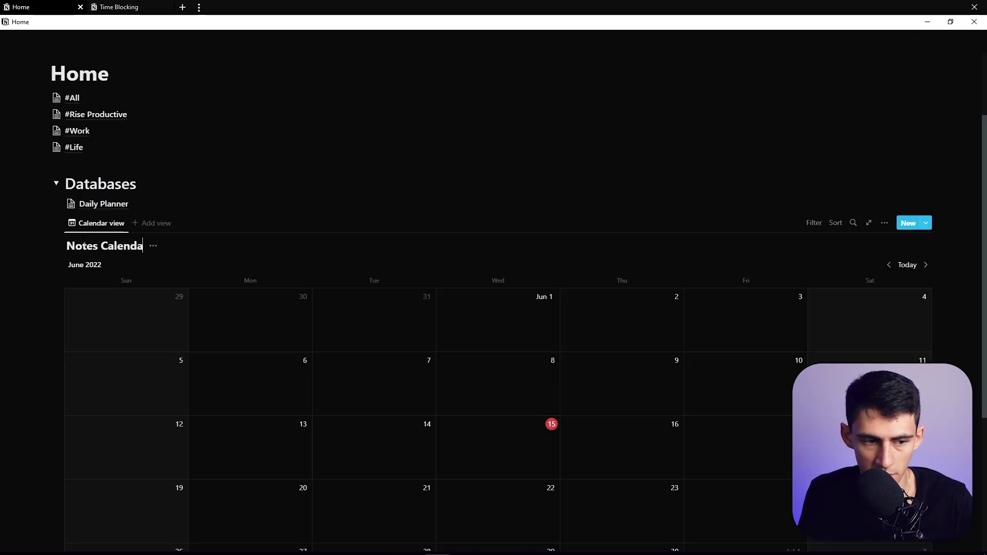
{"action": "type", "text": "r"}
{"action": "left_click", "coordinate": [116, 210]}
{"action": "key", "text": "ctrl+["}
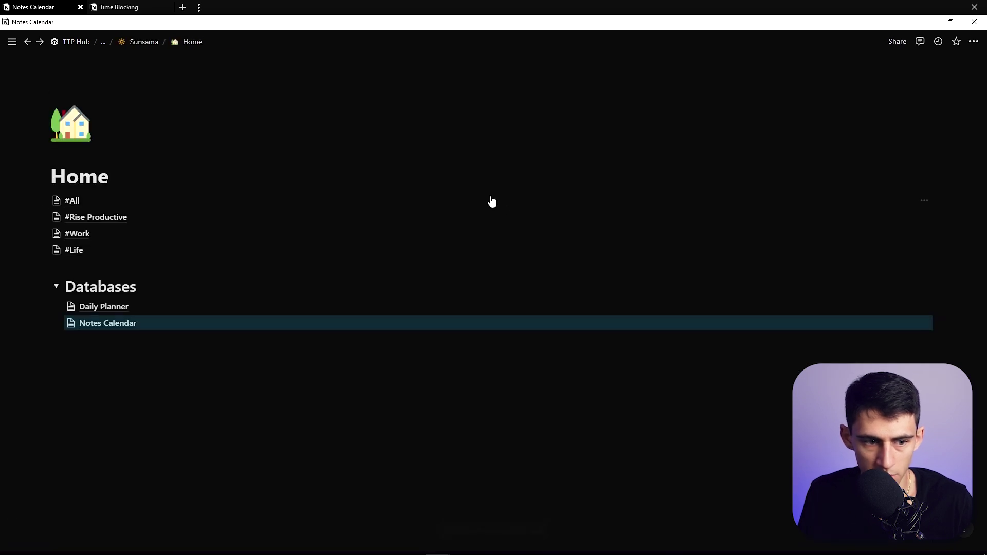
Add a linked calendar view of Notes Calendar beneath the Daily Planner board on the #All page
{"action": "left_click", "coordinate": [80, 201]}
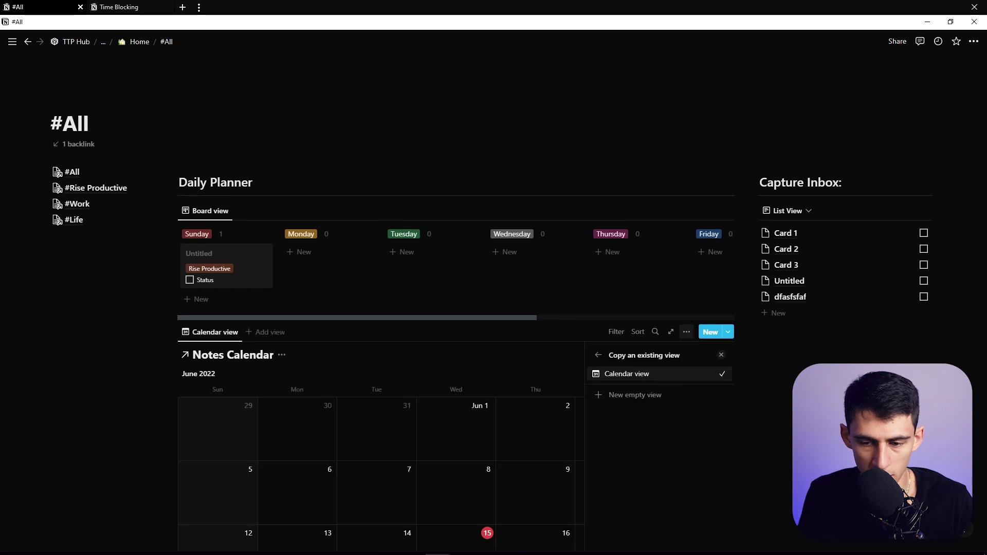
{"action": "key", "text": "Escape"}
{"action": "scroll", "coordinate": [620, 236], "scroll_direction": "down", "scroll_amount": 2}
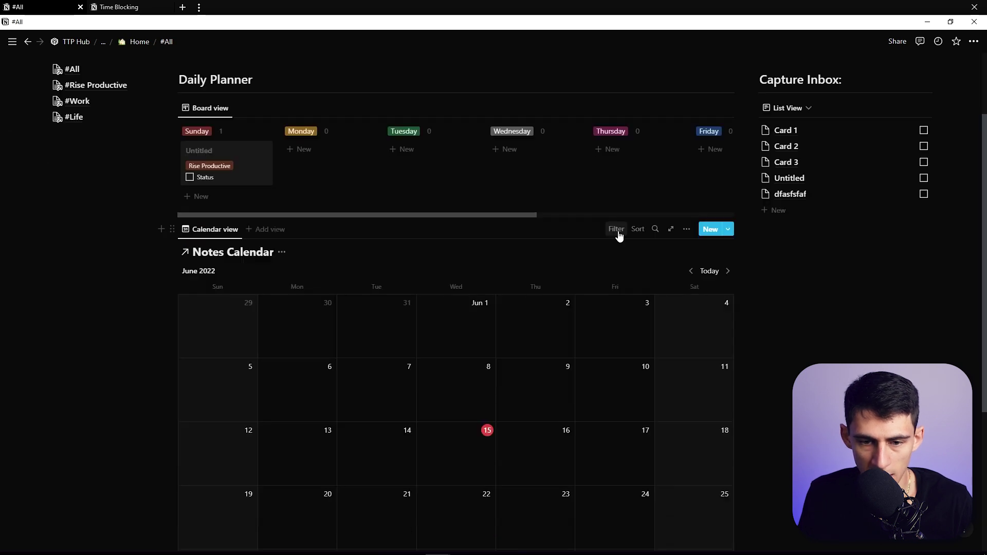
Review the #All and #Rise Productive pages, examining the Sunday card, the Notes Calendar and the Capture Inbox view
{"action": "left_click", "coordinate": [234, 165]}
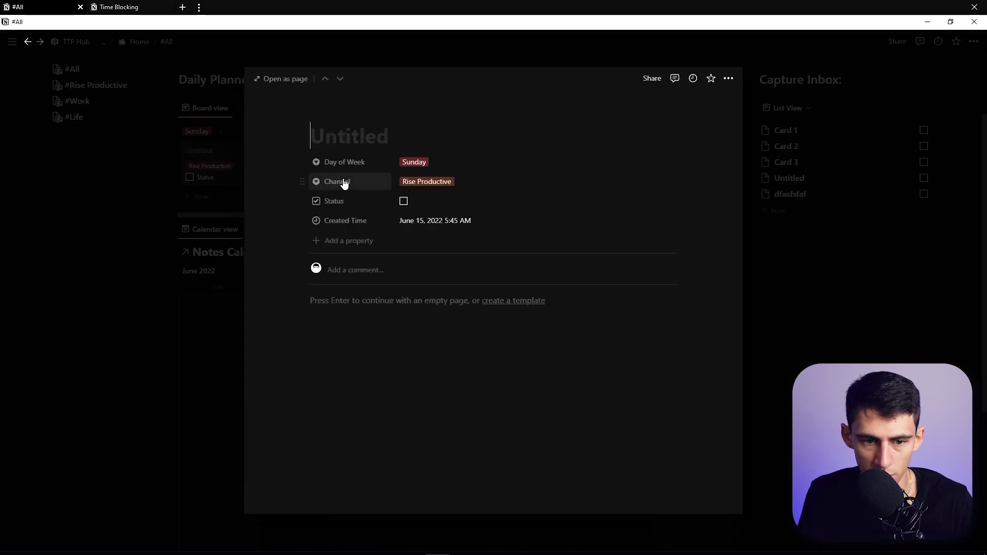
{"action": "left_click", "coordinate": [224, 165]}
{"action": "scroll", "coordinate": [102, 154], "scroll_direction": "up", "scroll_amount": 2}
{"action": "left_click", "coordinate": [98, 135]}
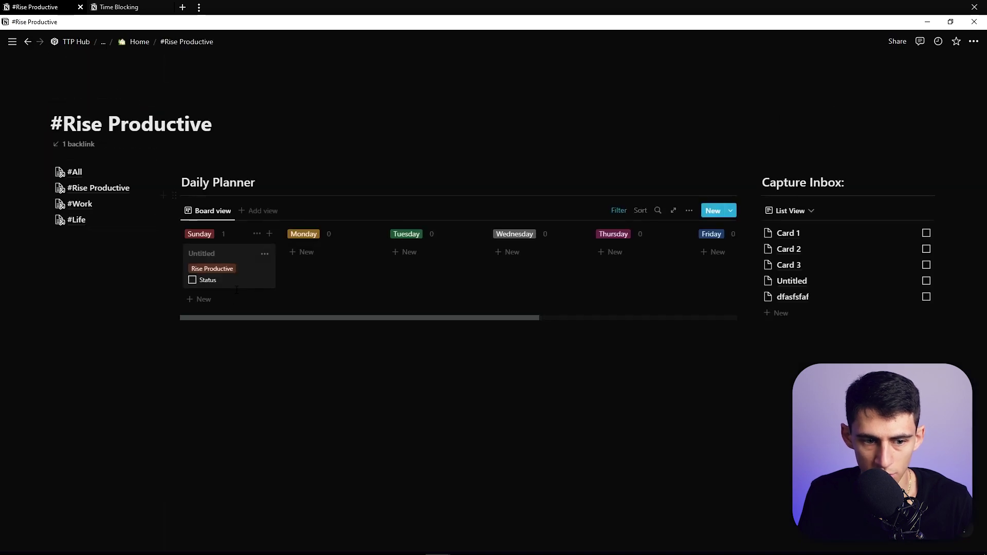
{"action": "left_click", "coordinate": [75, 171]}
{"action": "scroll", "coordinate": [827, 327], "scroll_direction": "down", "scroll_amount": 2}
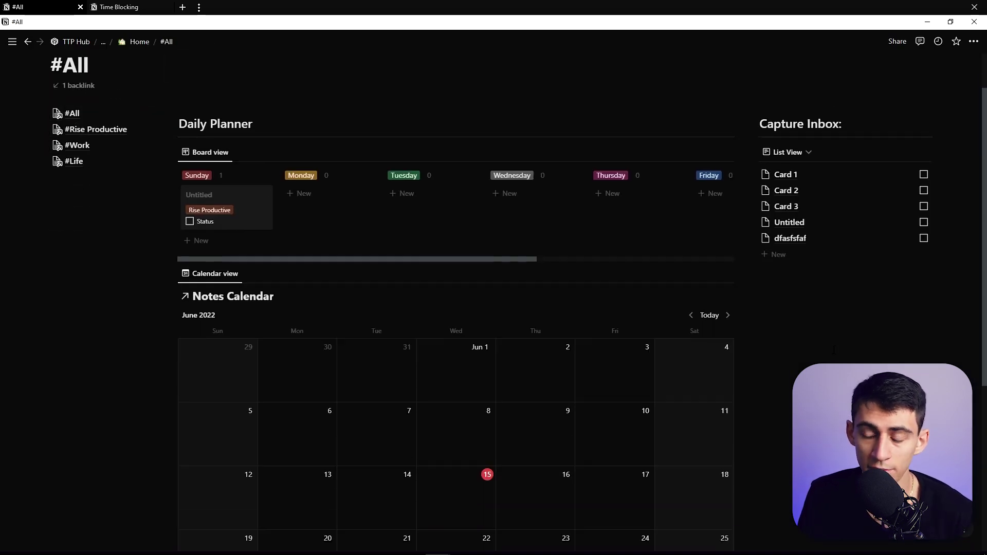
{"action": "scroll", "coordinate": [827, 327], "scroll_direction": "up", "scroll_amount": 2}
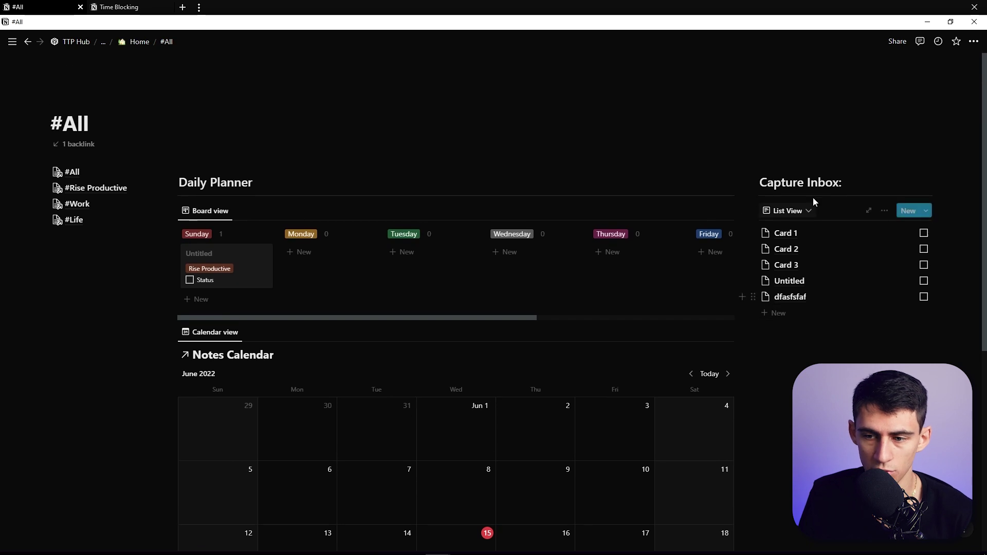
{"action": "left_click", "coordinate": [792, 213]}
{"action": "left_click", "coordinate": [784, 215]}
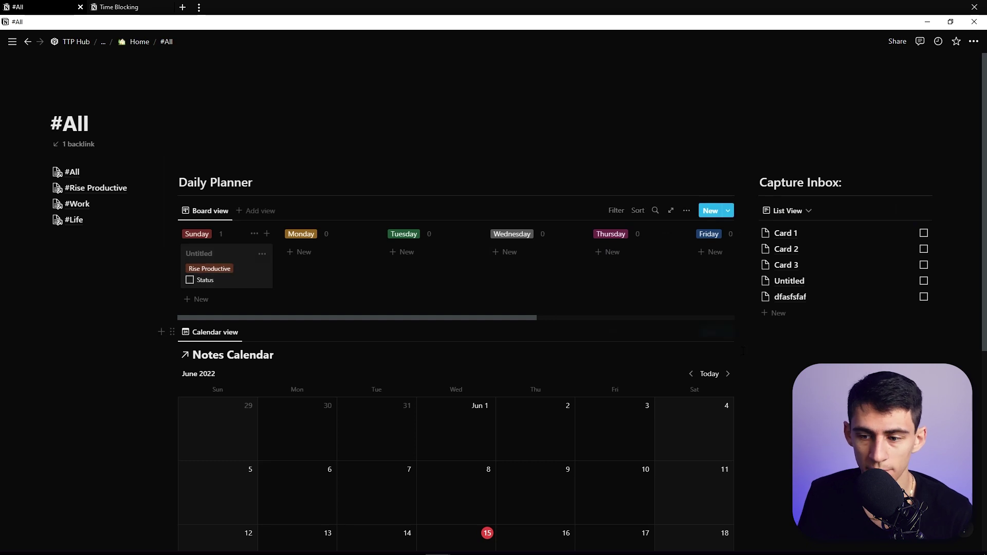
{"action": "scroll", "coordinate": [831, 345], "scroll_direction": "down", "scroll_amount": 6}
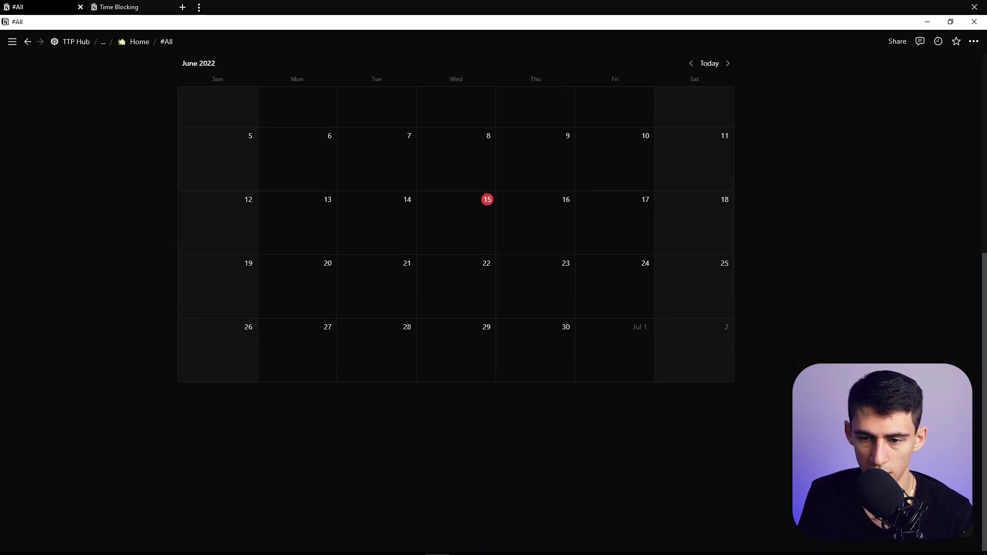
{"action": "scroll", "coordinate": [845, 325], "scroll_direction": "up", "scroll_amount": 5}
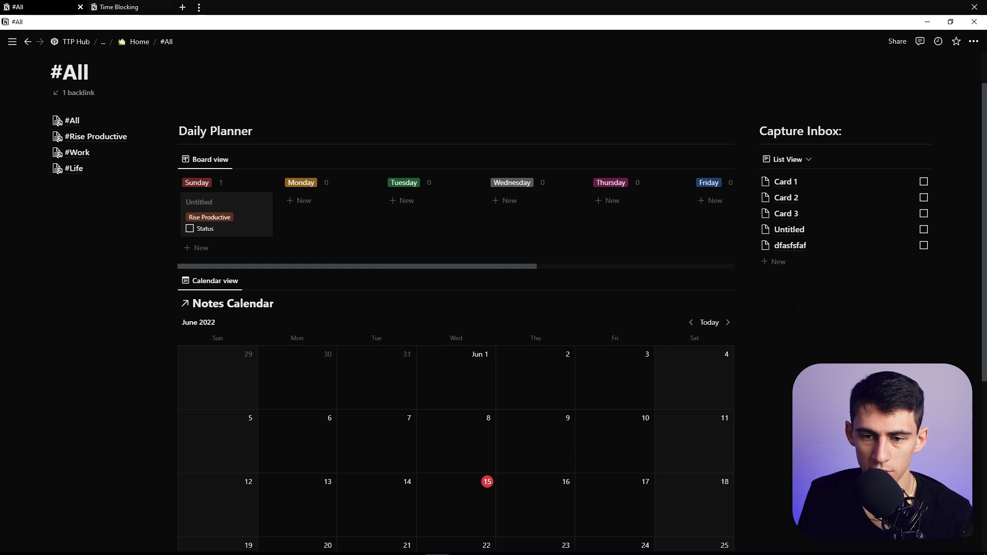